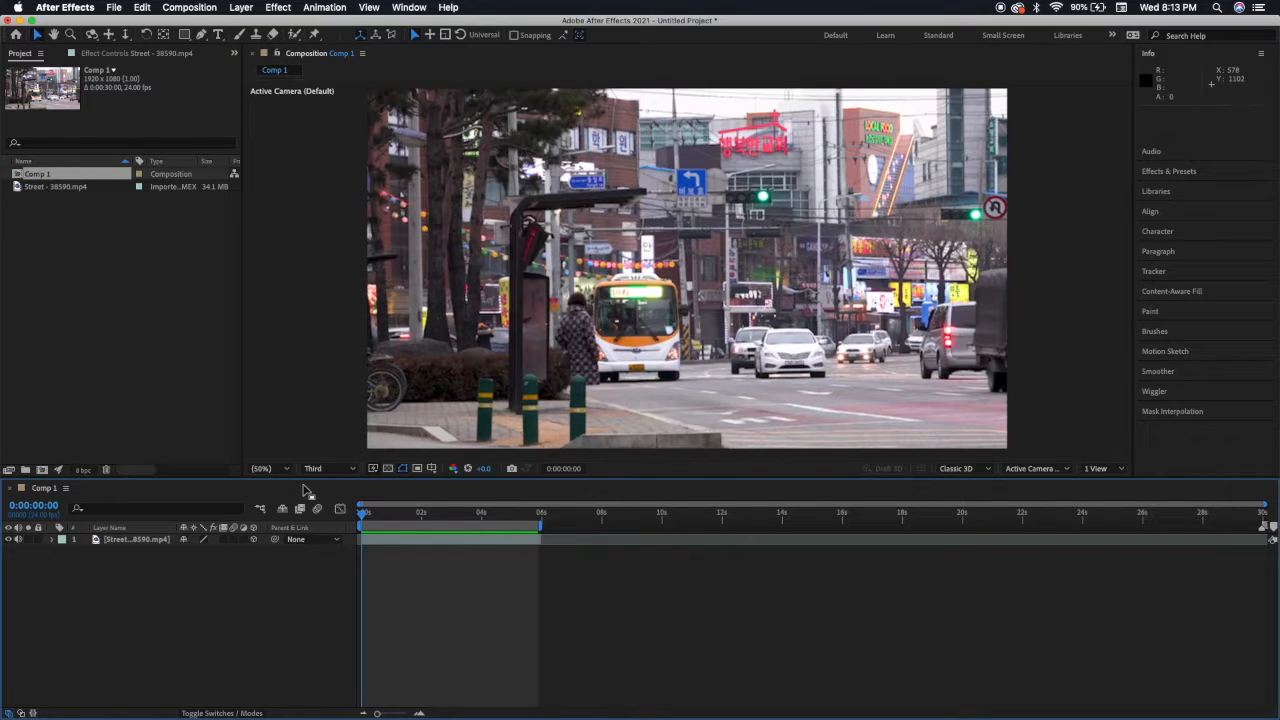
- Play a preview of the street footage in Comp 1
{"action": "key", "text": "space"}
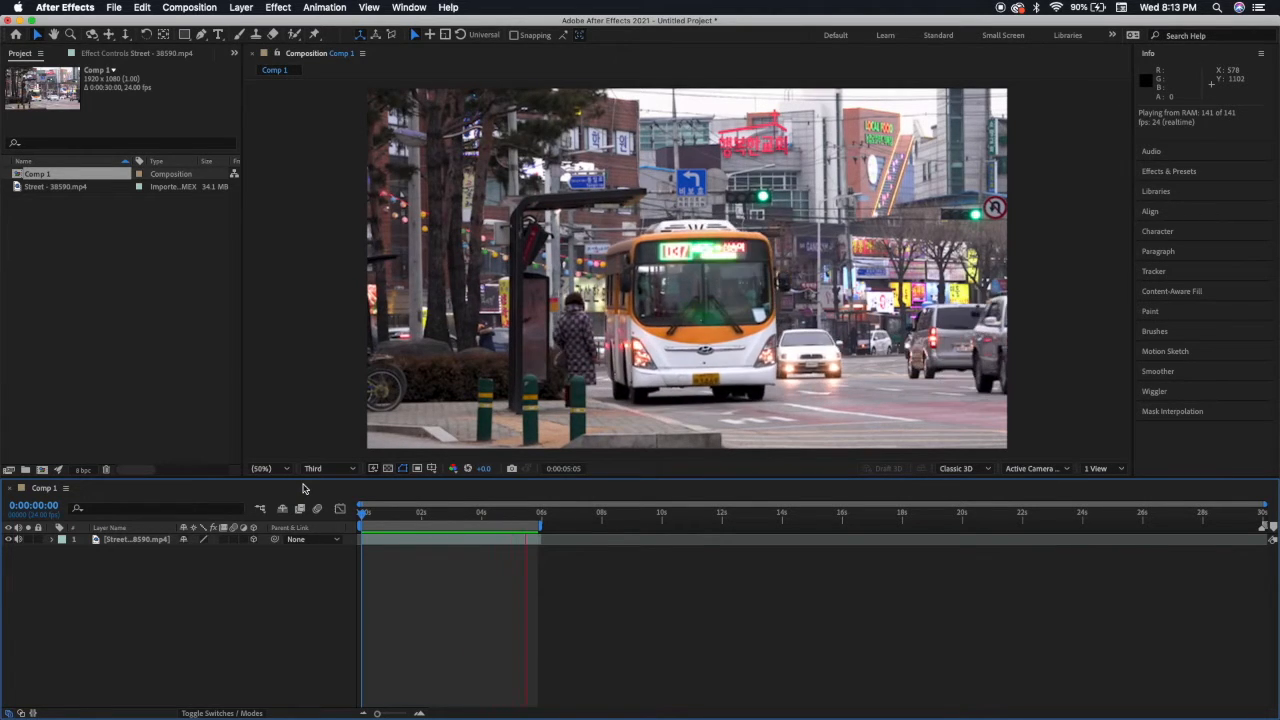
{"action": "key", "text": "space"}
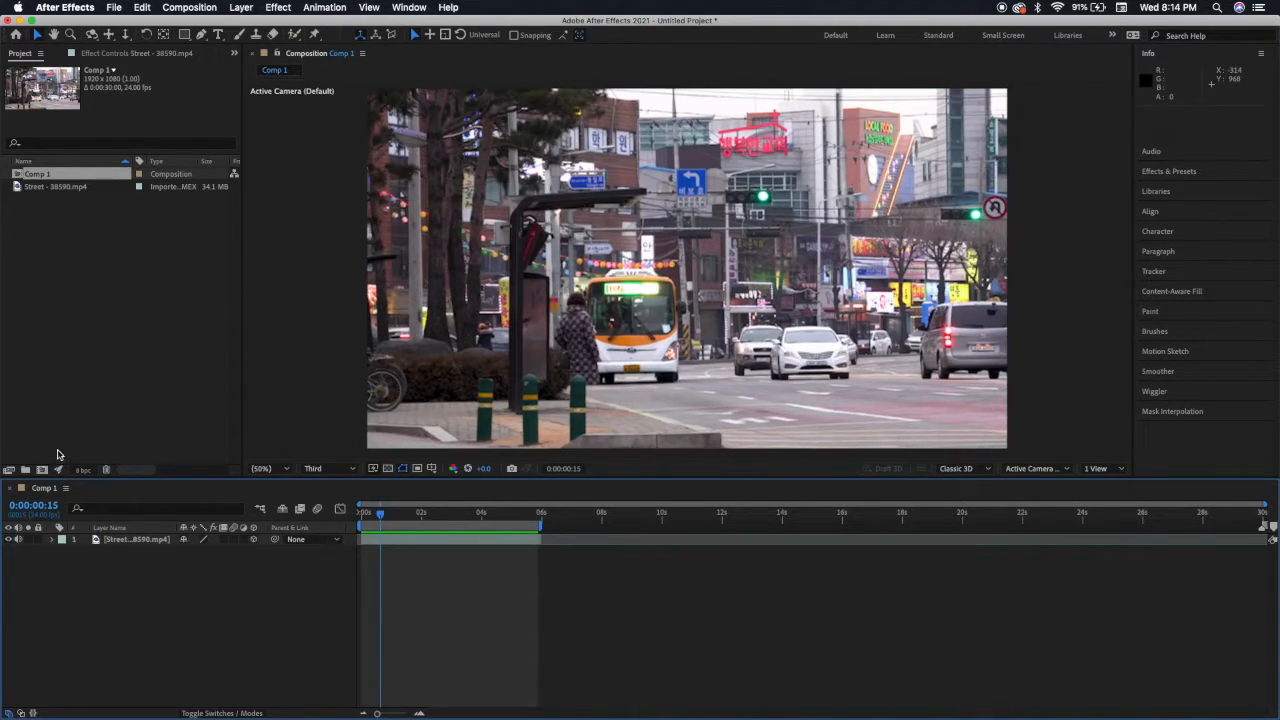
- Duplicate the street footage layer and rename the copy Pillar 1
{"action": "left_click", "coordinate": [127, 545]}
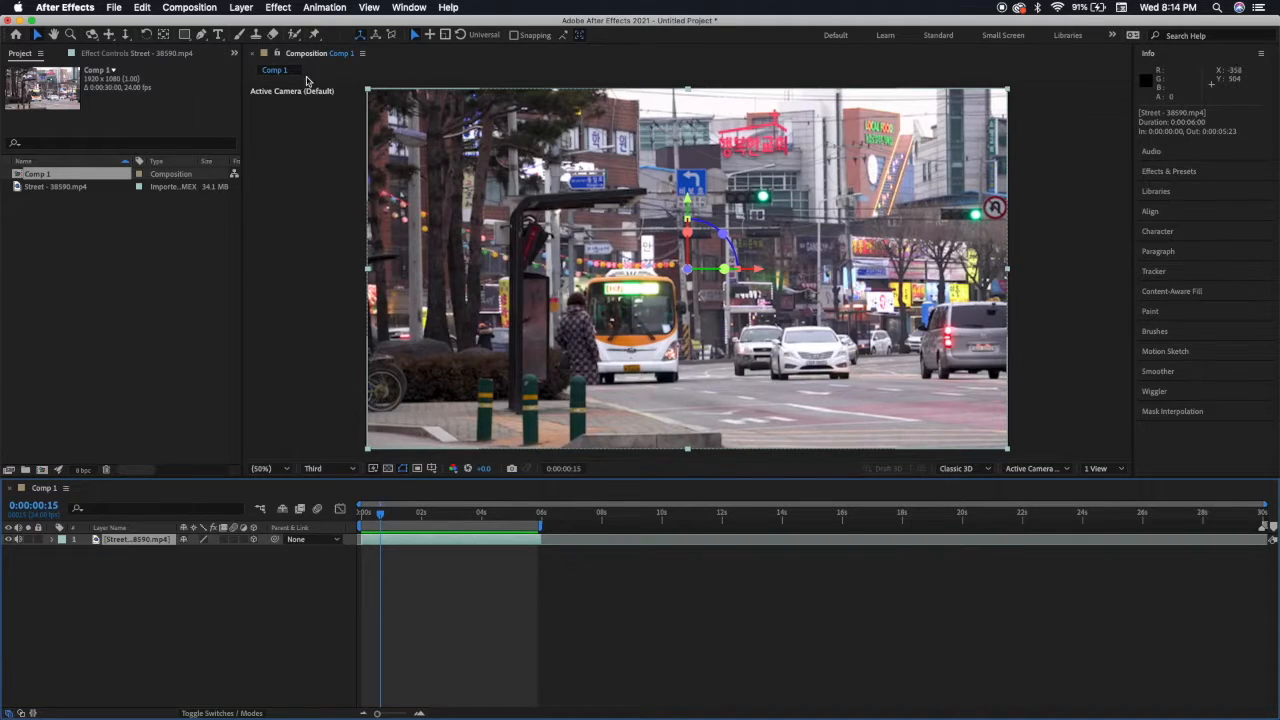
{"action": "left_click", "coordinate": [142, 7]}
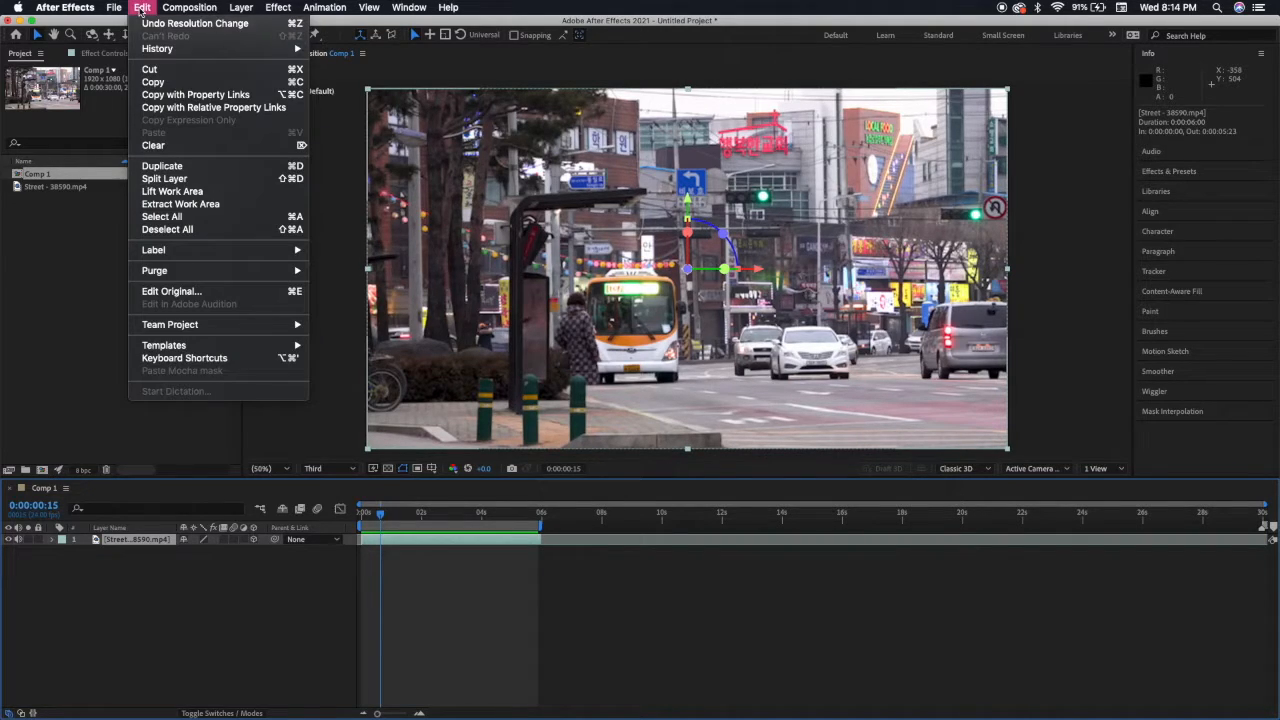
{"action": "left_click", "coordinate": [165, 166]}
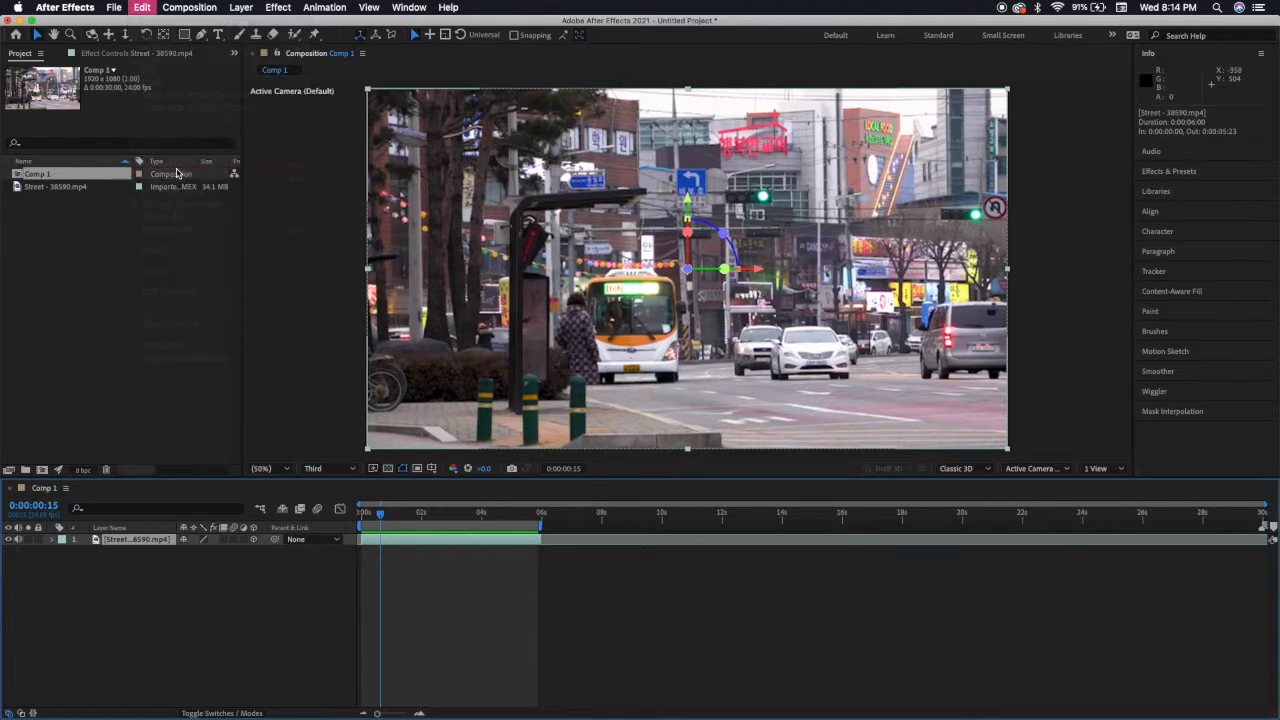
{"action": "right_click", "coordinate": [133, 545]}
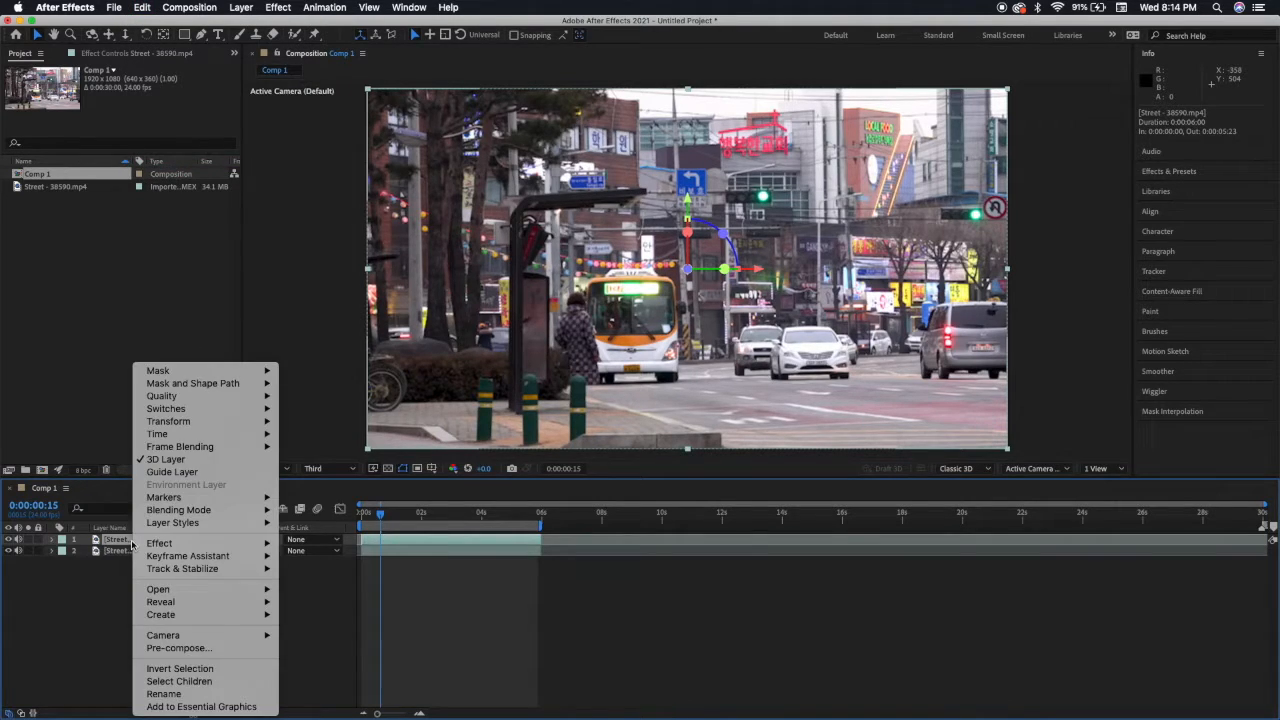
{"action": "left_click", "coordinate": [164, 693]}
{"action": "key", "text": "BackSpace"}
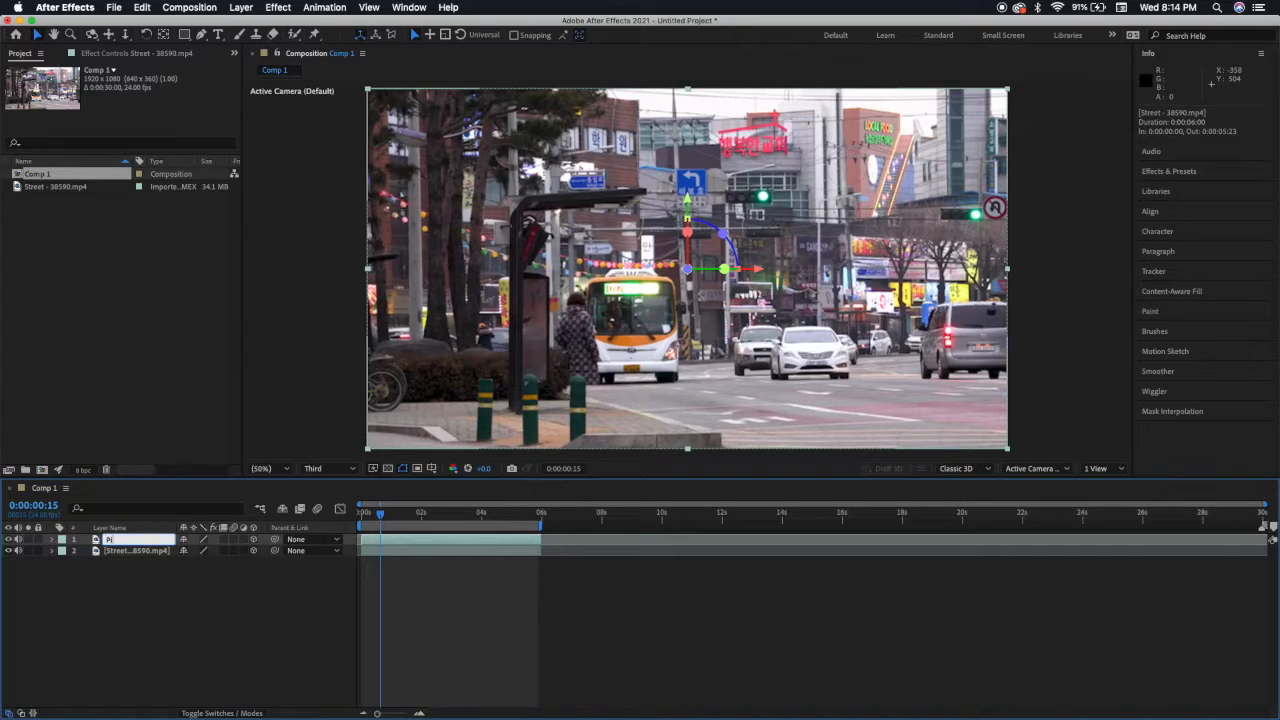
{"action": "key", "text": "Return"}
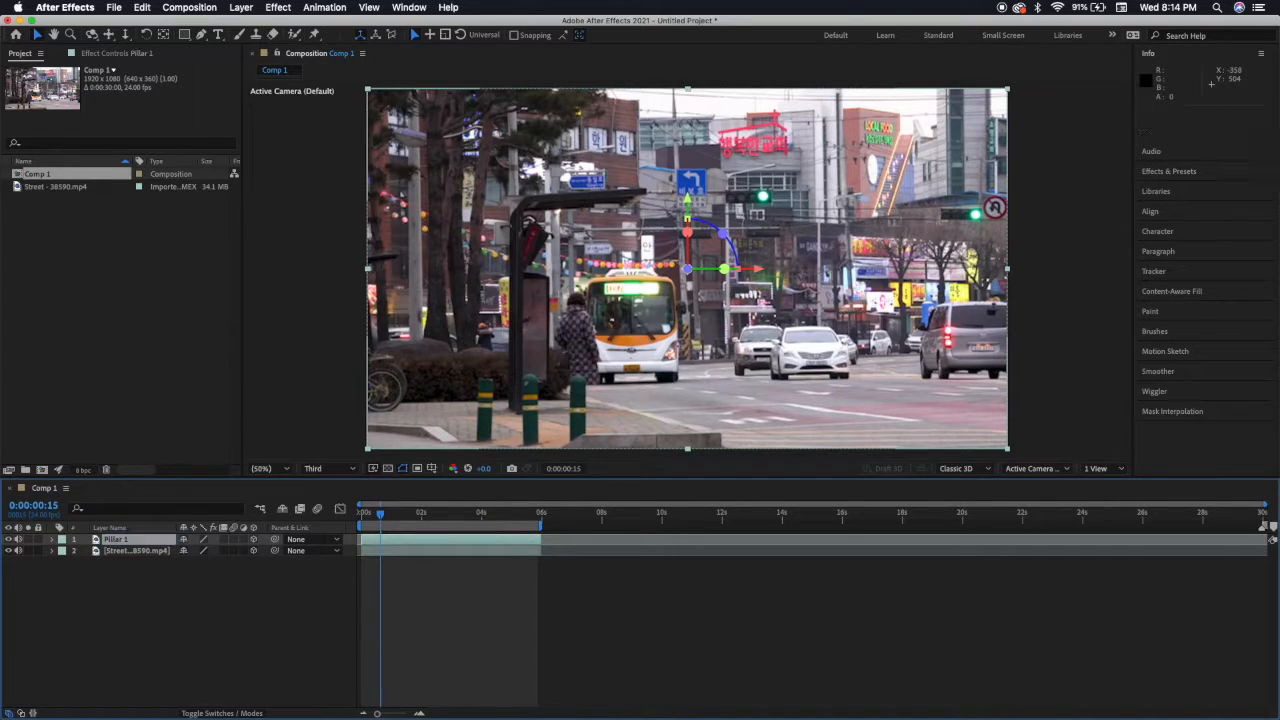
- Move the current time to the start of the composition, 0:00:00:00
{"action": "mouse_move", "coordinate": [380, 518]}
{"action": "left_mouse_down"}
{"action": "mouse_move", "coordinate": [364, 517]}
{"action": "mouse_move", "coordinate": [376, 516]}
{"action": "left_mouse_up"}
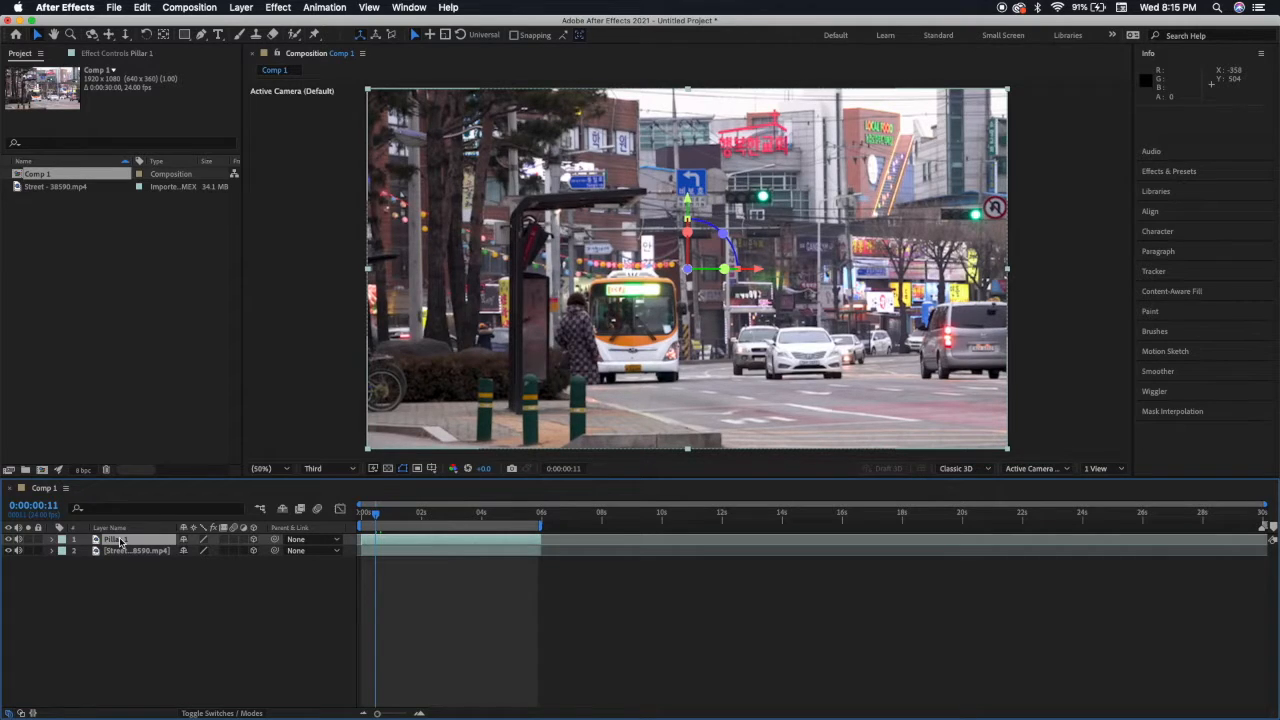
{"action": "left_click_drag", "start_coordinate": [377, 519], "coordinate": [357, 518]}
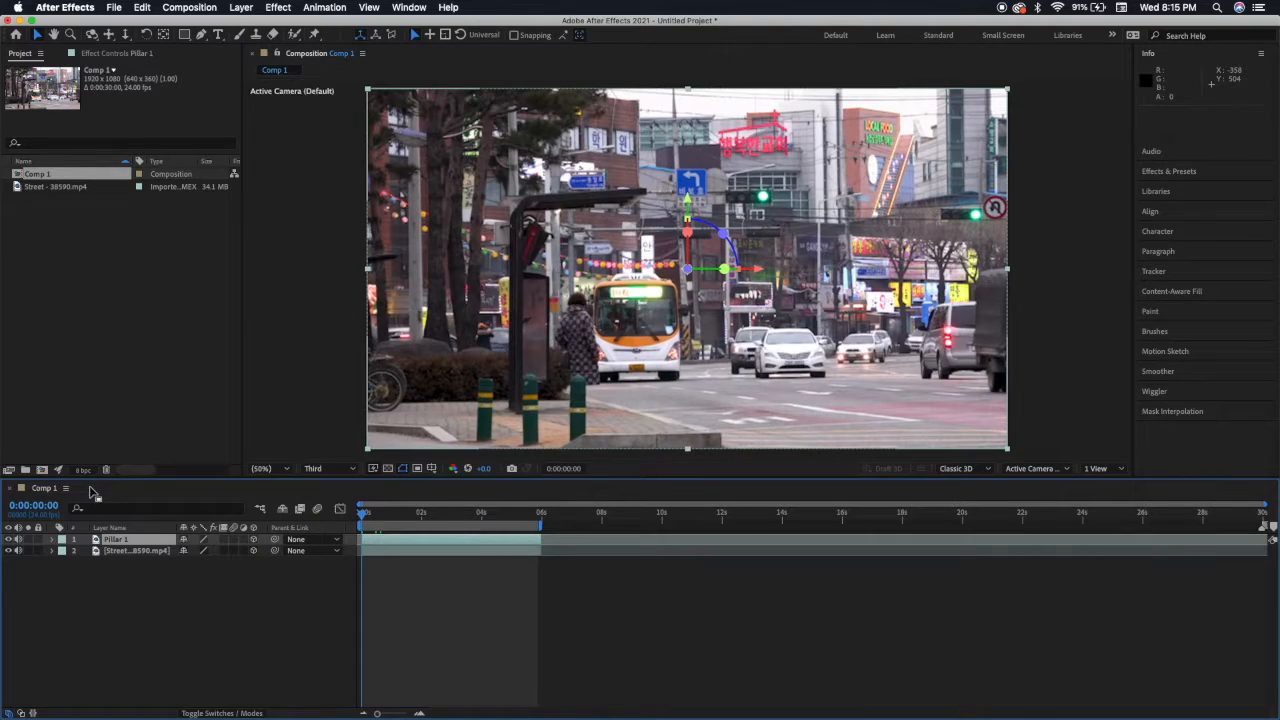
- Draw a trial rectangle over the street footage with no layer selected and undo it
{"action": "left_click", "coordinate": [178, 641]}
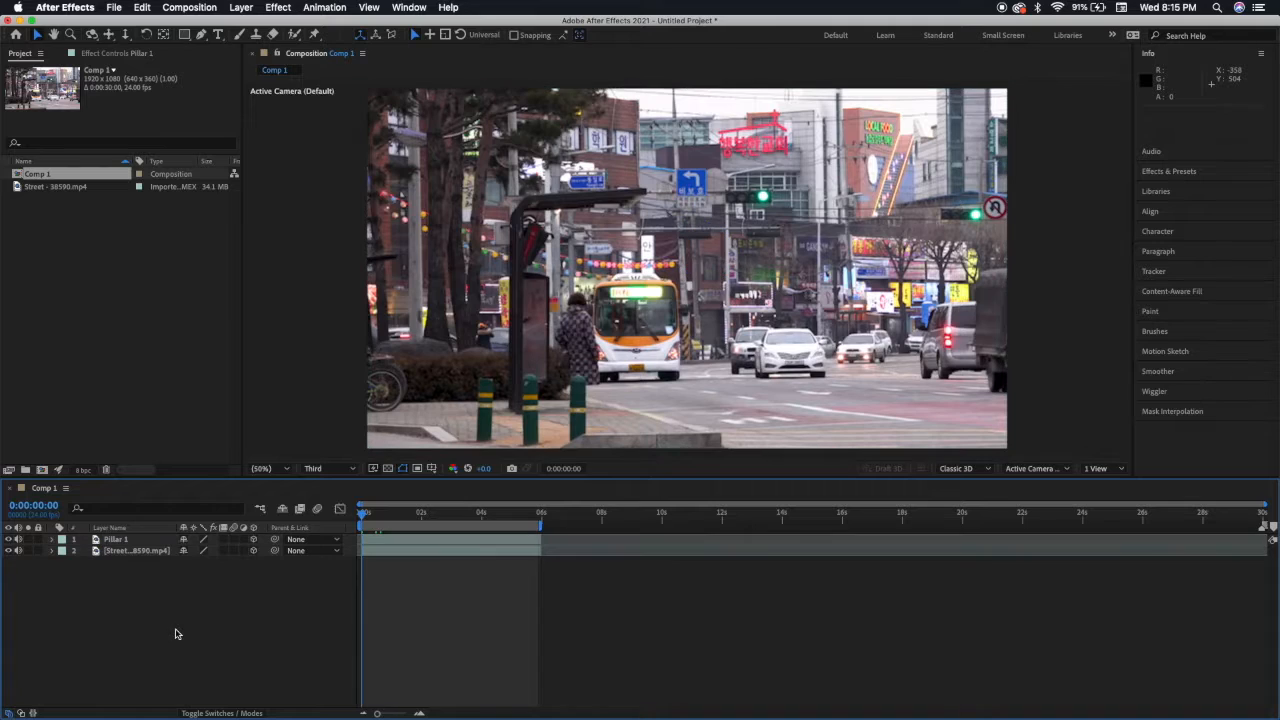
{"action": "left_click", "coordinate": [184, 34]}
{"action": "mouse_move", "coordinate": [558, 235]}
{"action": "left_mouse_down"}
{"action": "mouse_move", "coordinate": [507, 191]}
{"action": "mouse_move", "coordinate": [701, 340]}
{"action": "left_mouse_up"}
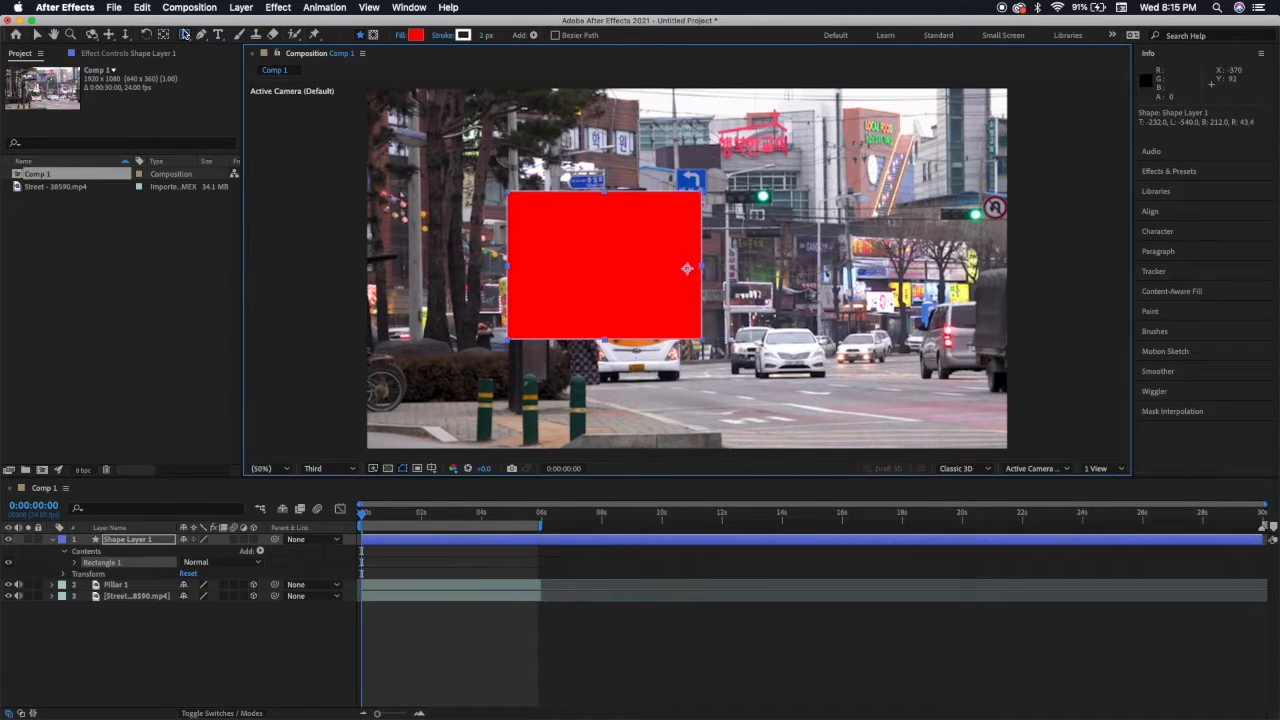
{"action": "key", "text": "super+z"}
- Draw a trial four-sided Pen tool shape near the bus stop with no layer selected and delete the resulting shape layer
{"action": "left_click", "coordinate": [201, 34]}
{"action": "left_click", "coordinate": [595, 187]}
{"action": "left_click", "coordinate": [531, 218]}
{"action": "left_click", "coordinate": [586, 289]}
{"action": "left_click", "coordinate": [653, 247]}
{"action": "left_click", "coordinate": [597, 193]}
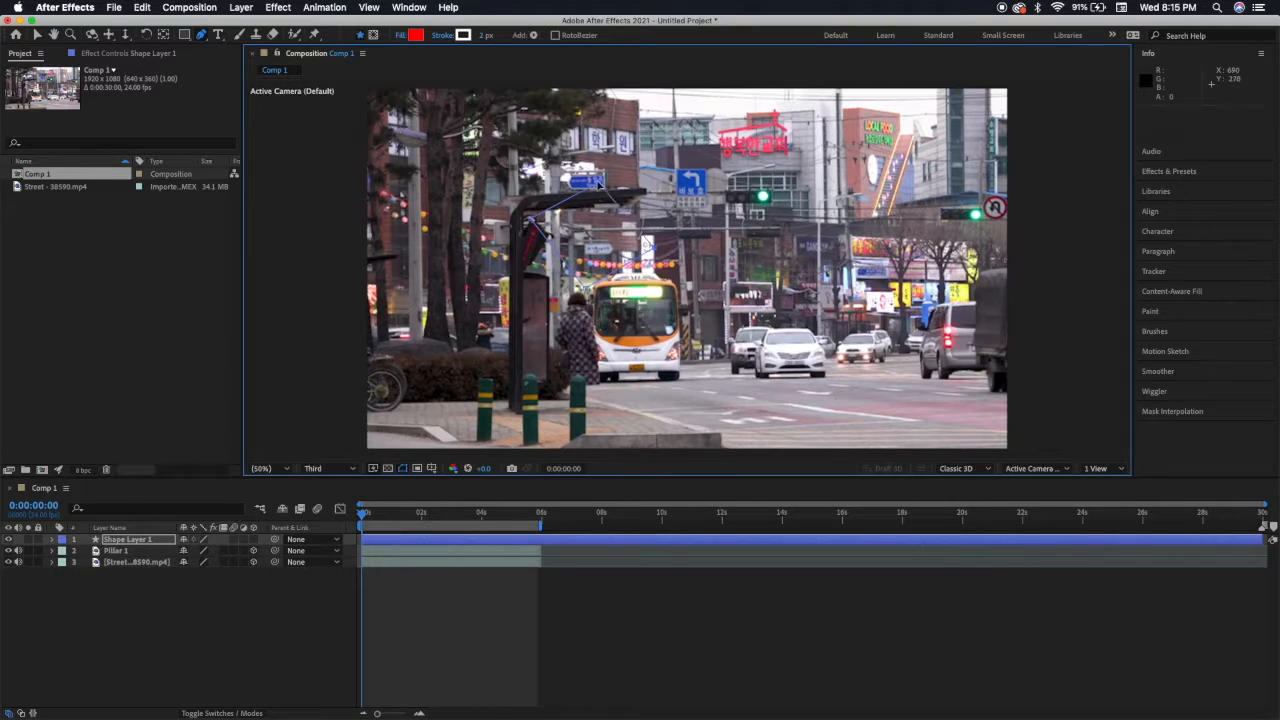
{"action": "key", "text": "Delete"}
{"action": "left_click", "coordinate": [158, 542]}
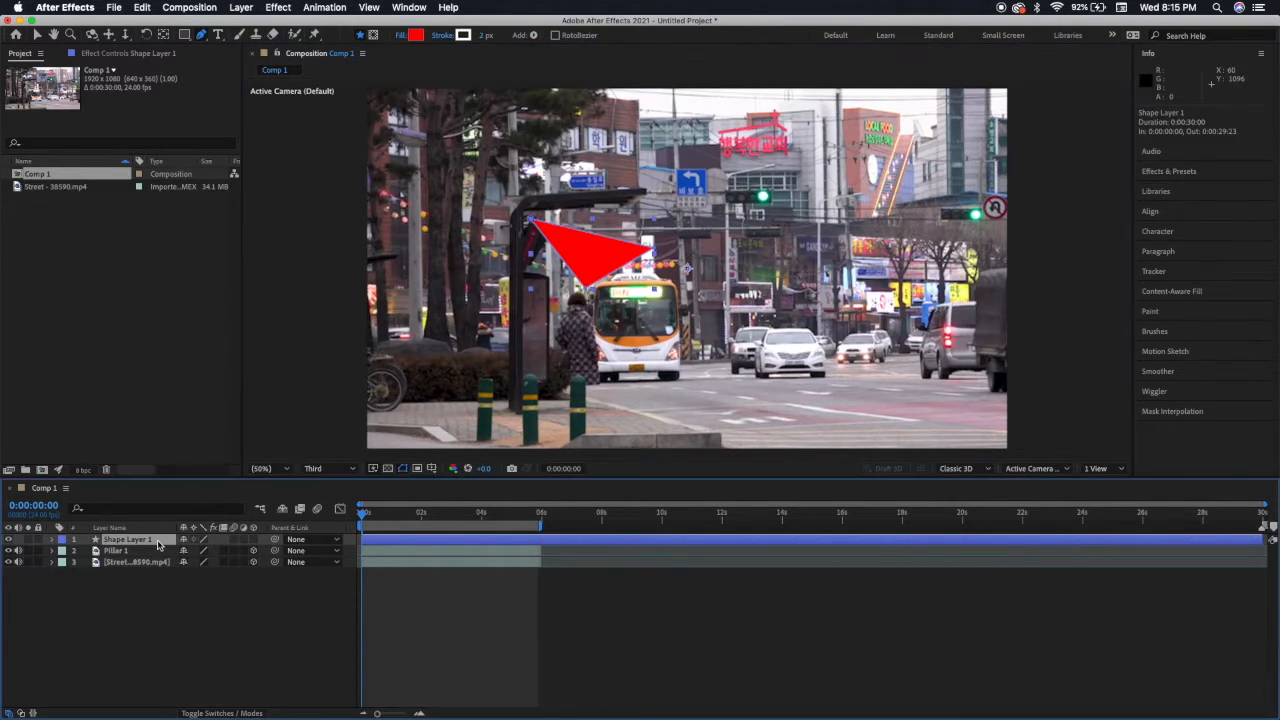
{"action": "key", "text": "Delete"}
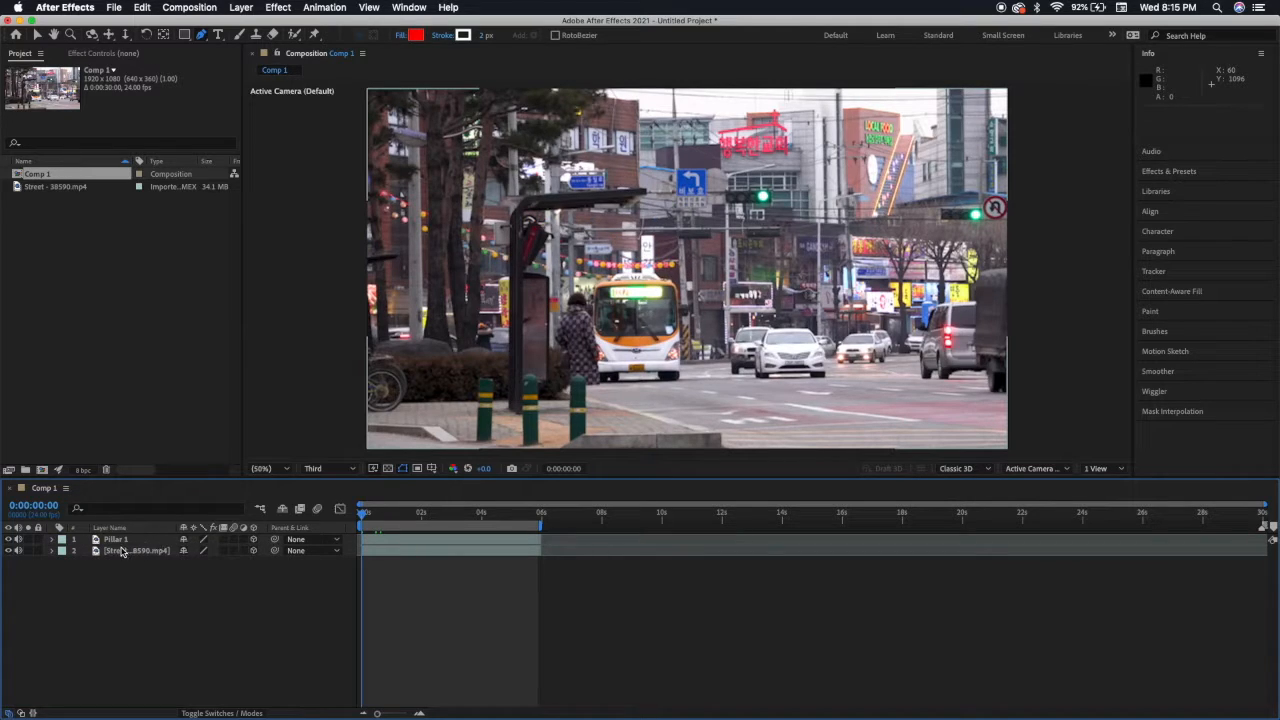
- Draw a closed five-point Pen tool mask on the Pillar 1 layer around the green pillar beside the curb, with a rounded top
{"action": "left_click", "coordinate": [118, 540]}
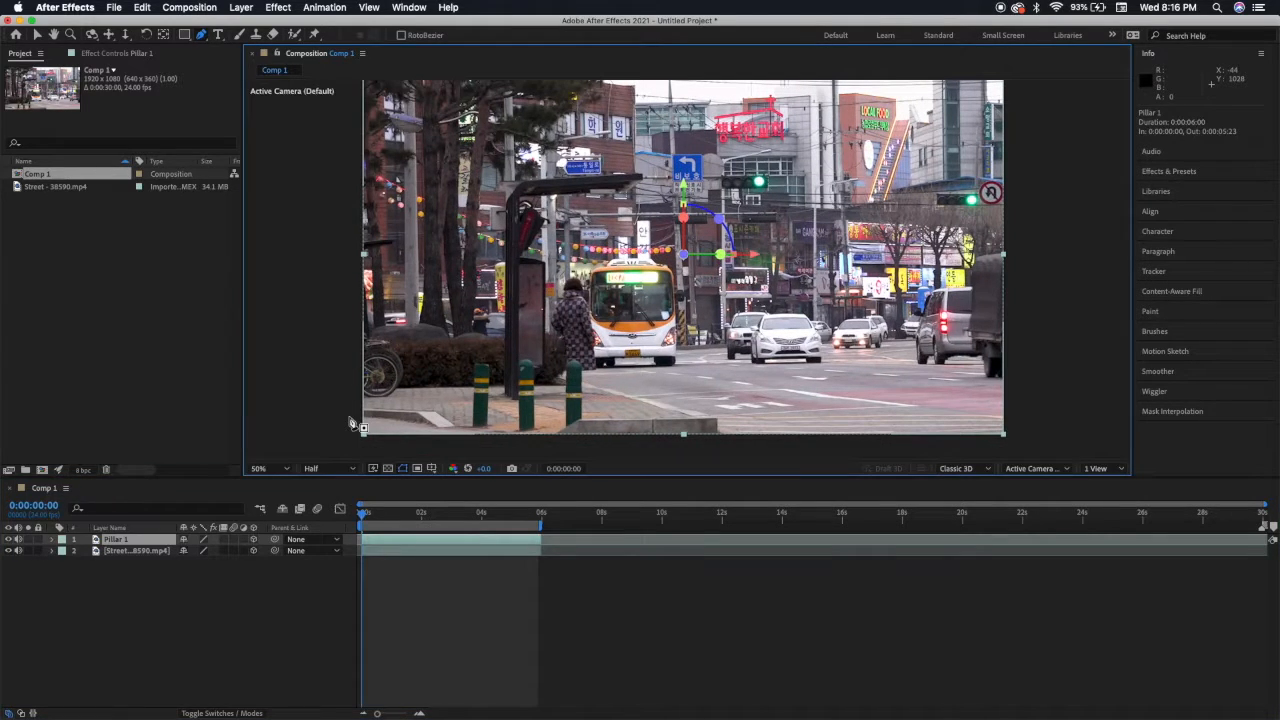
{"action": "key", "text": "period"}
{"action": "key", "text": "period"}
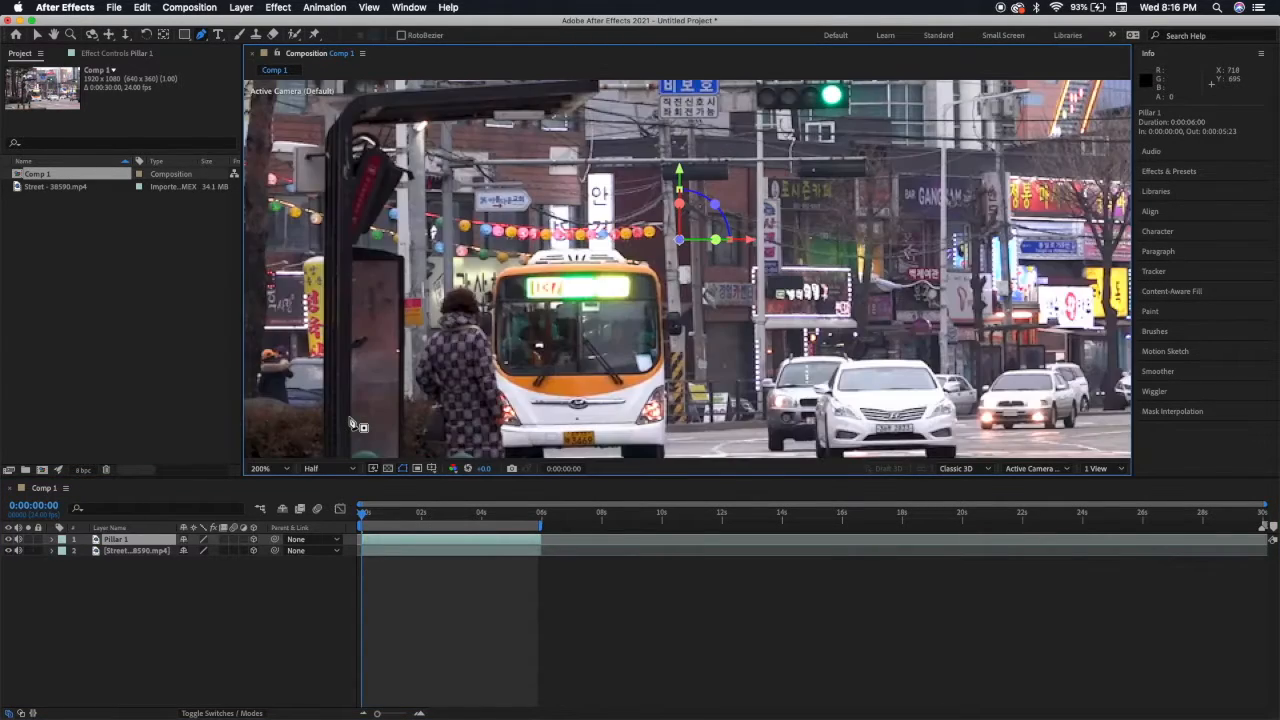
{"action": "key", "text": "space"}
{"action": "left_click_drag", "start_coordinate": [384, 454], "coordinate": [658, 93]}
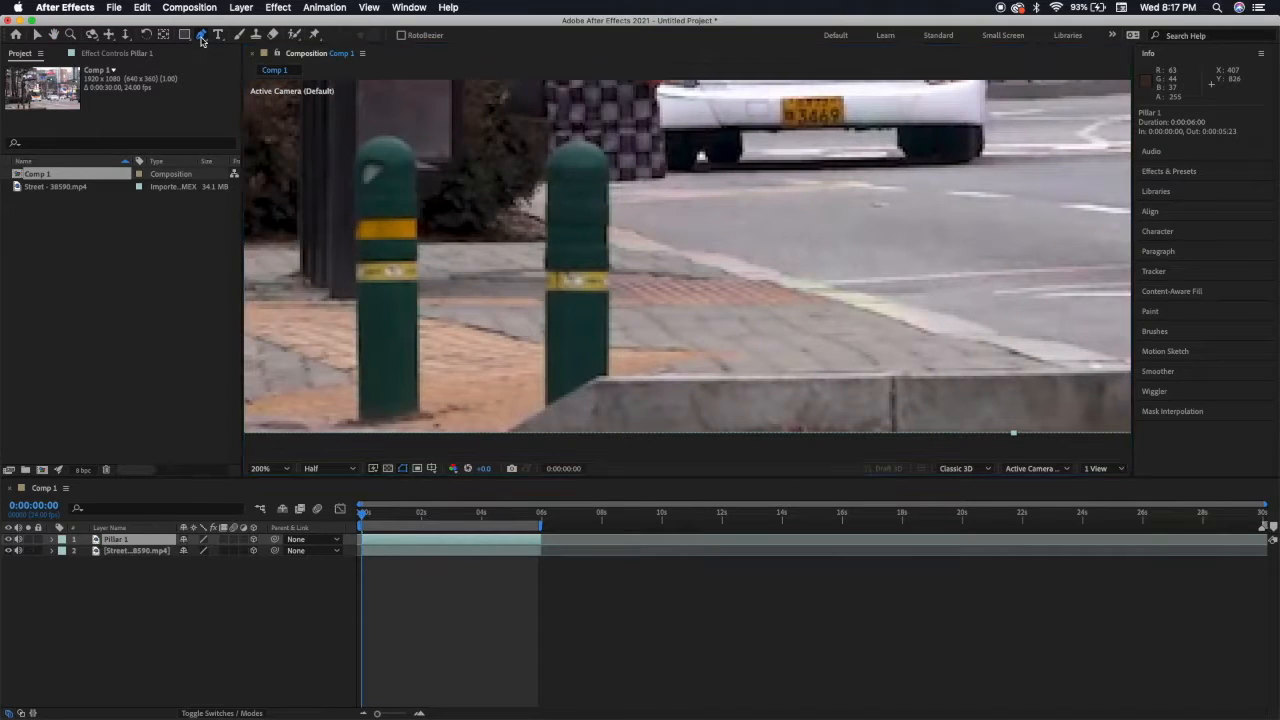
{"action": "left_click", "coordinate": [606, 376]}
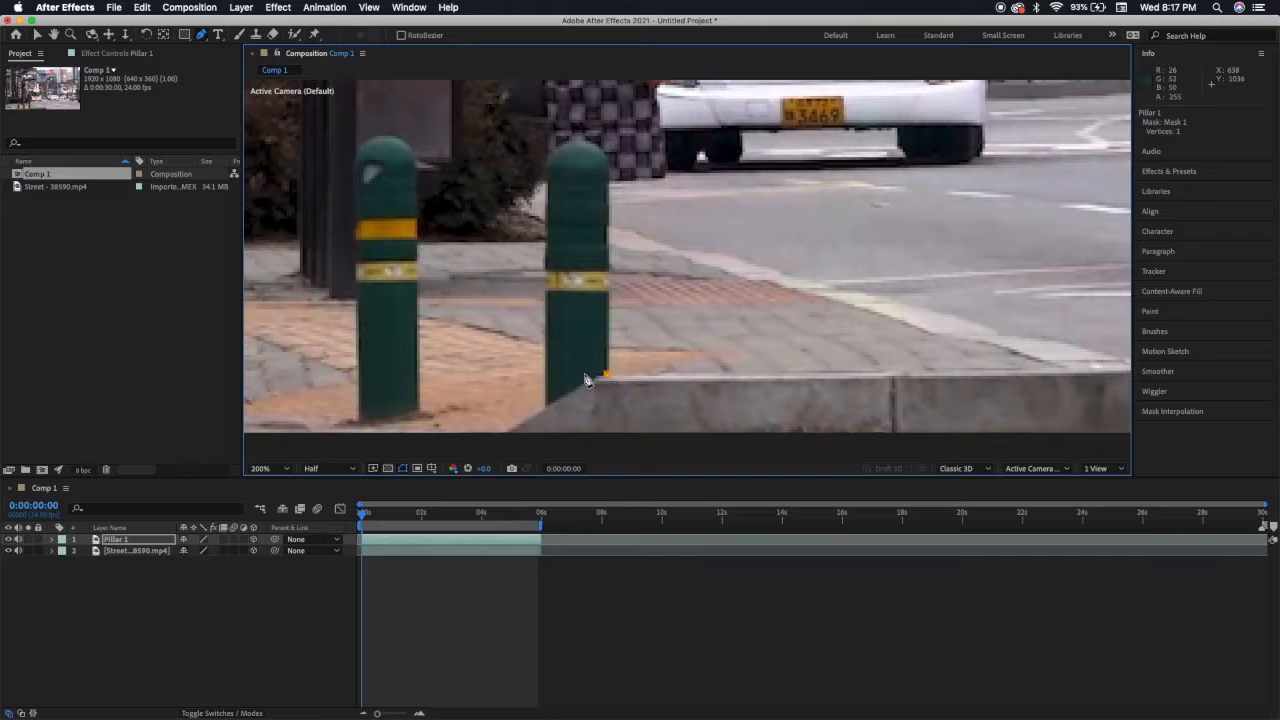
{"action": "left_click", "coordinate": [608, 174]}
{"action": "left_click_drag", "start_coordinate": [585, 148], "coordinate": [562, 143]}
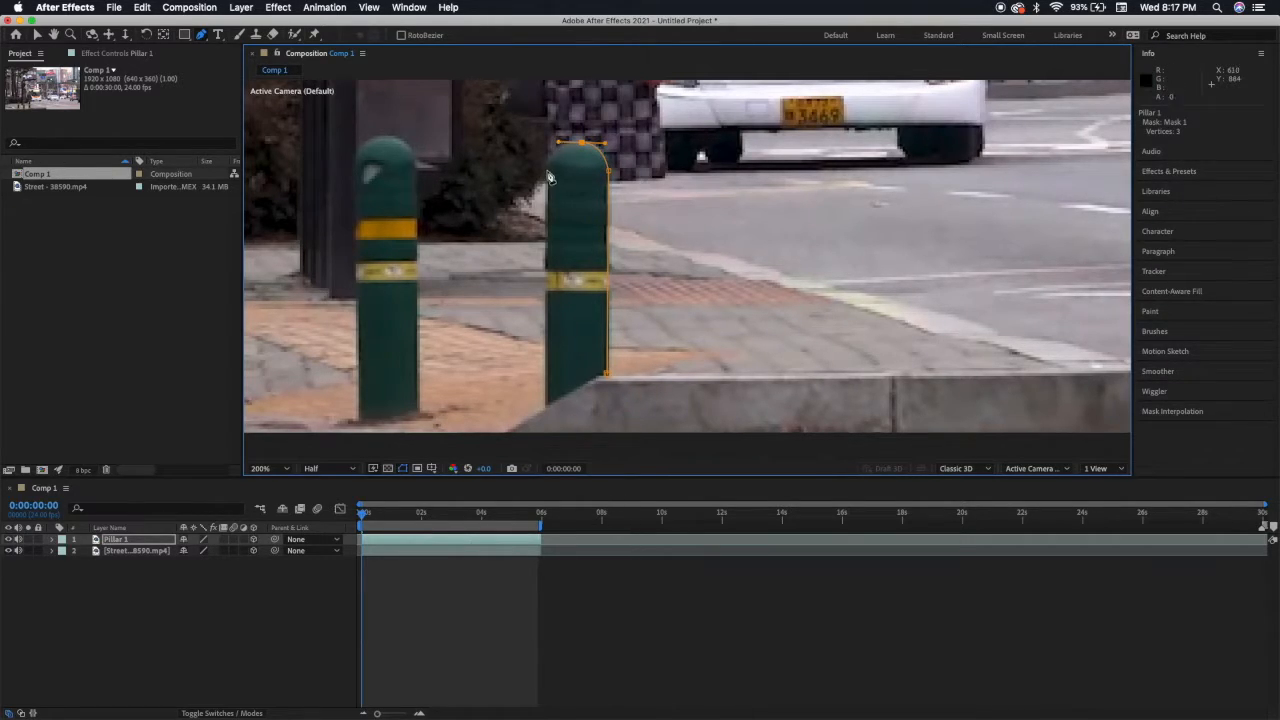
{"action": "left_click", "coordinate": [553, 162]}
{"action": "left_click", "coordinate": [547, 377]}
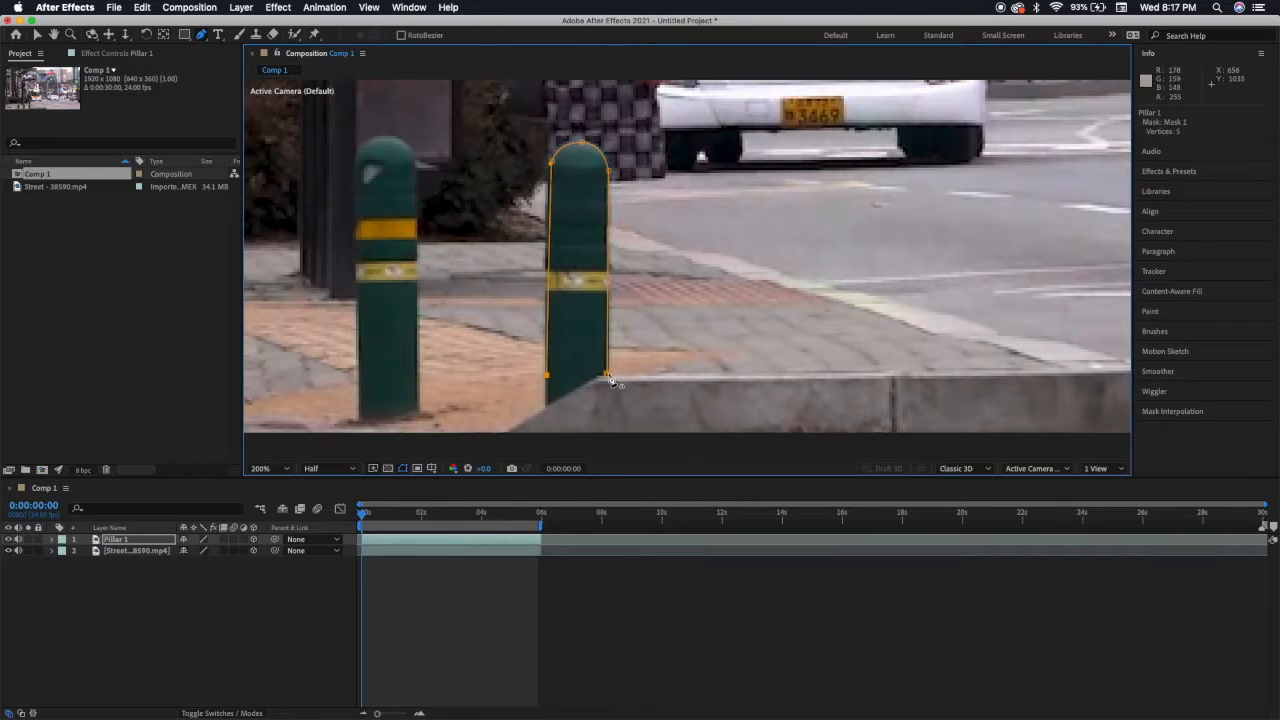
{"action": "left_click", "coordinate": [608, 379]}
- Hide the original street footage layer to isolate the masked pillar and expand the Mask 1 properties of Pillar 1
{"action": "left_click", "coordinate": [9, 552]}
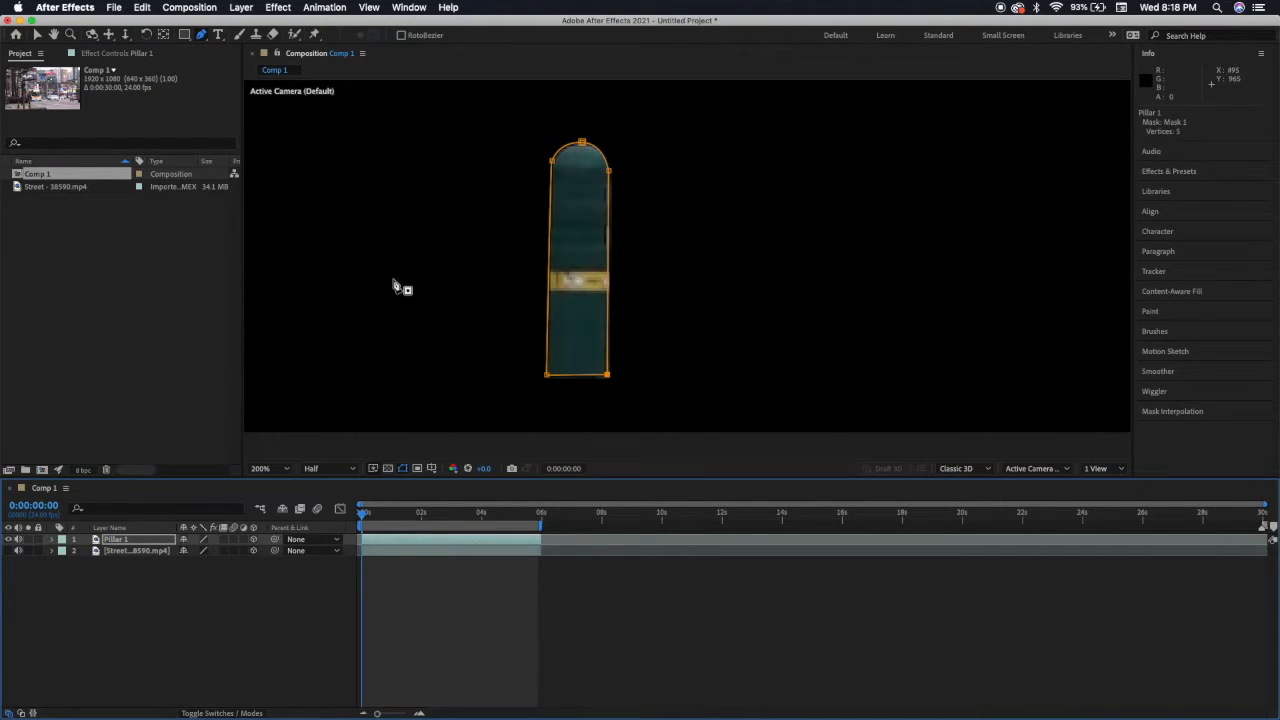
{"action": "left_click", "coordinate": [53, 541]}
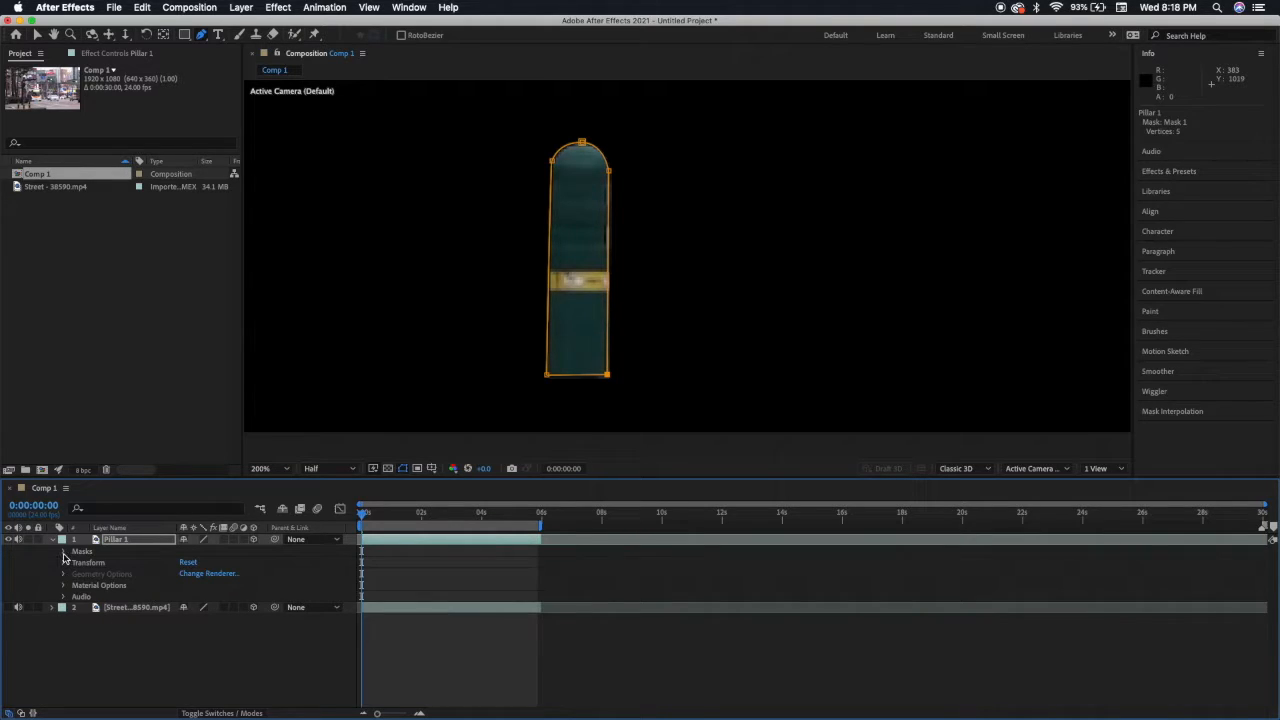
{"action": "left_click", "coordinate": [63, 553]}
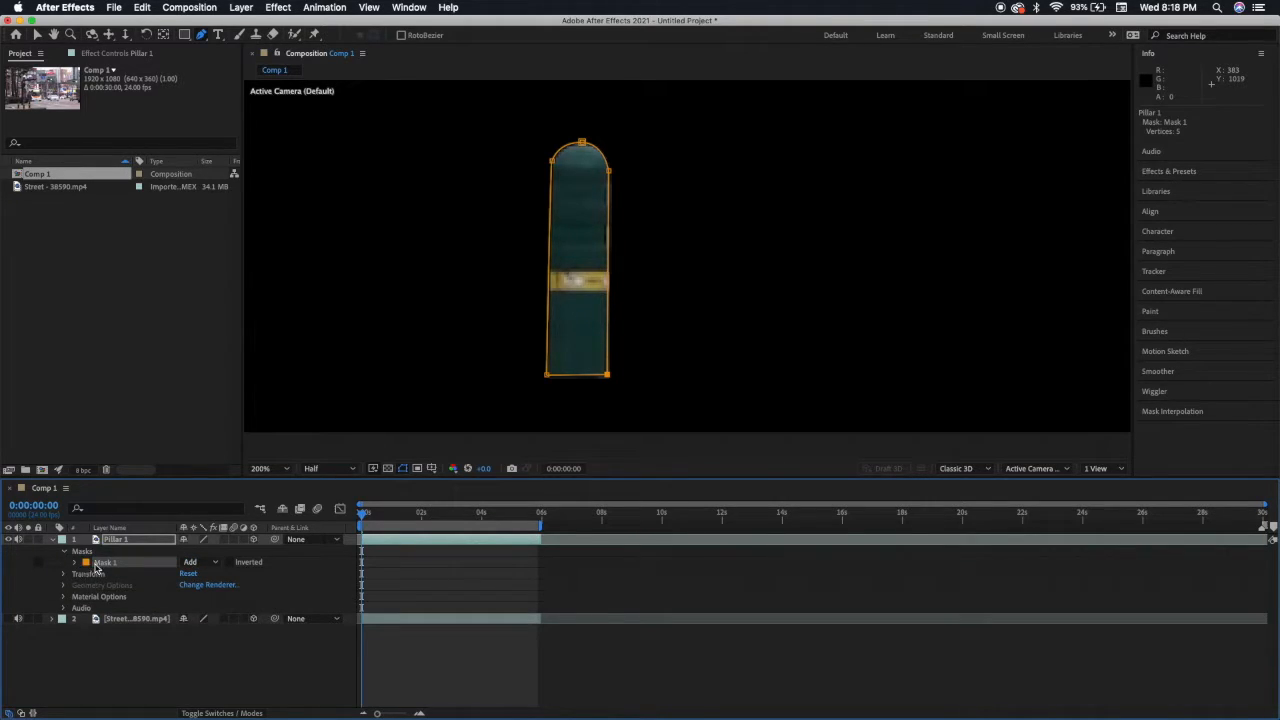
{"action": "left_click", "coordinate": [76, 563]}
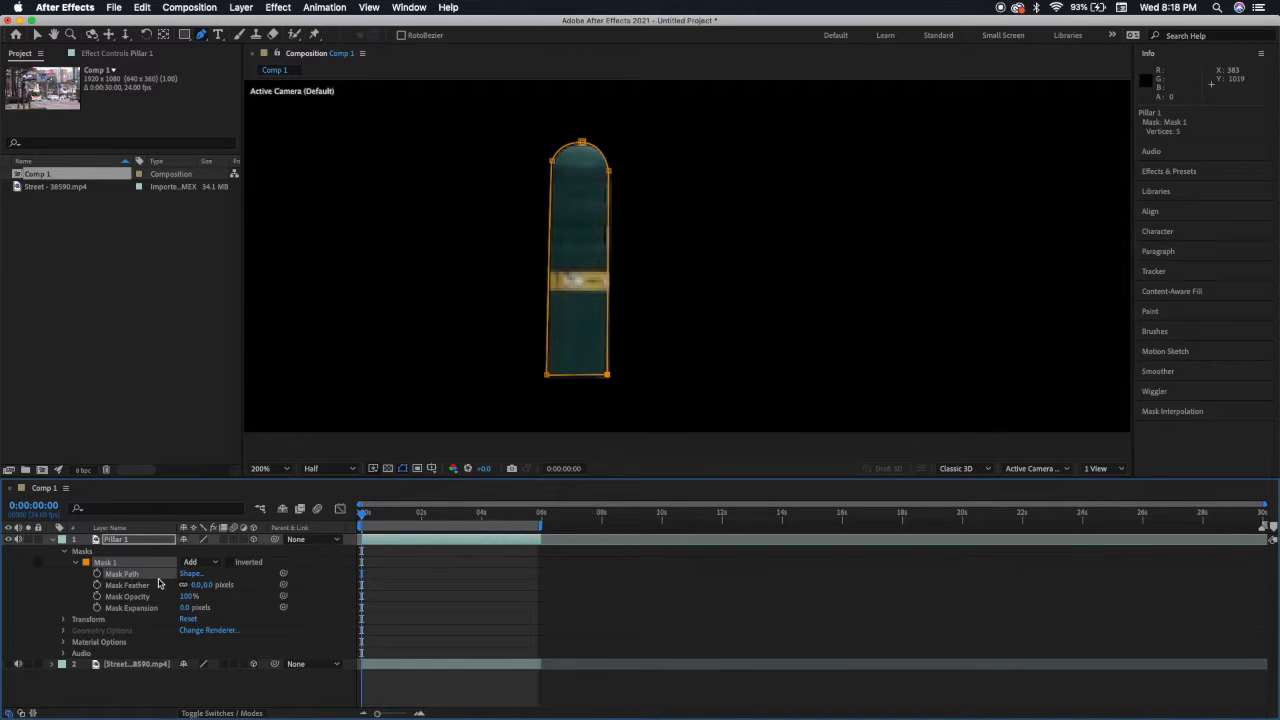
- Try the Subtract mode on Mask 1 and set it back to Add
{"action": "left_click", "coordinate": [200, 562]}
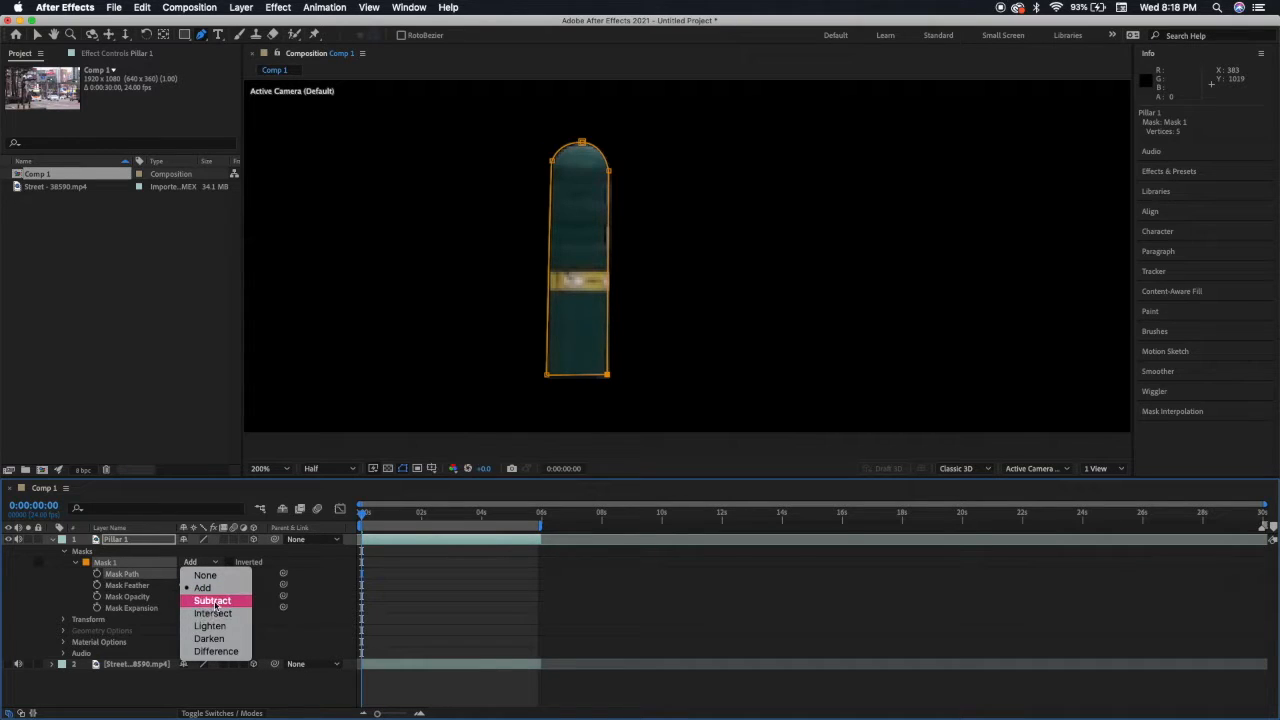
{"action": "left_click", "coordinate": [213, 601]}
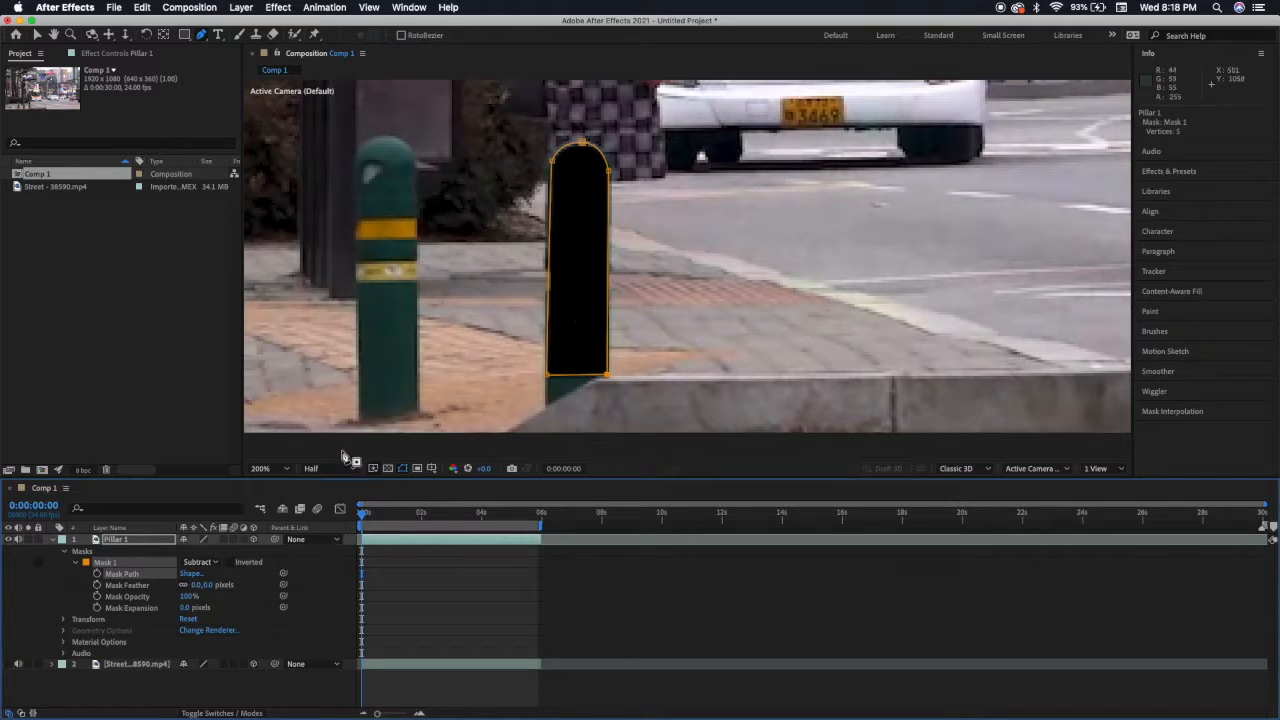
{"action": "left_click", "coordinate": [208, 562]}
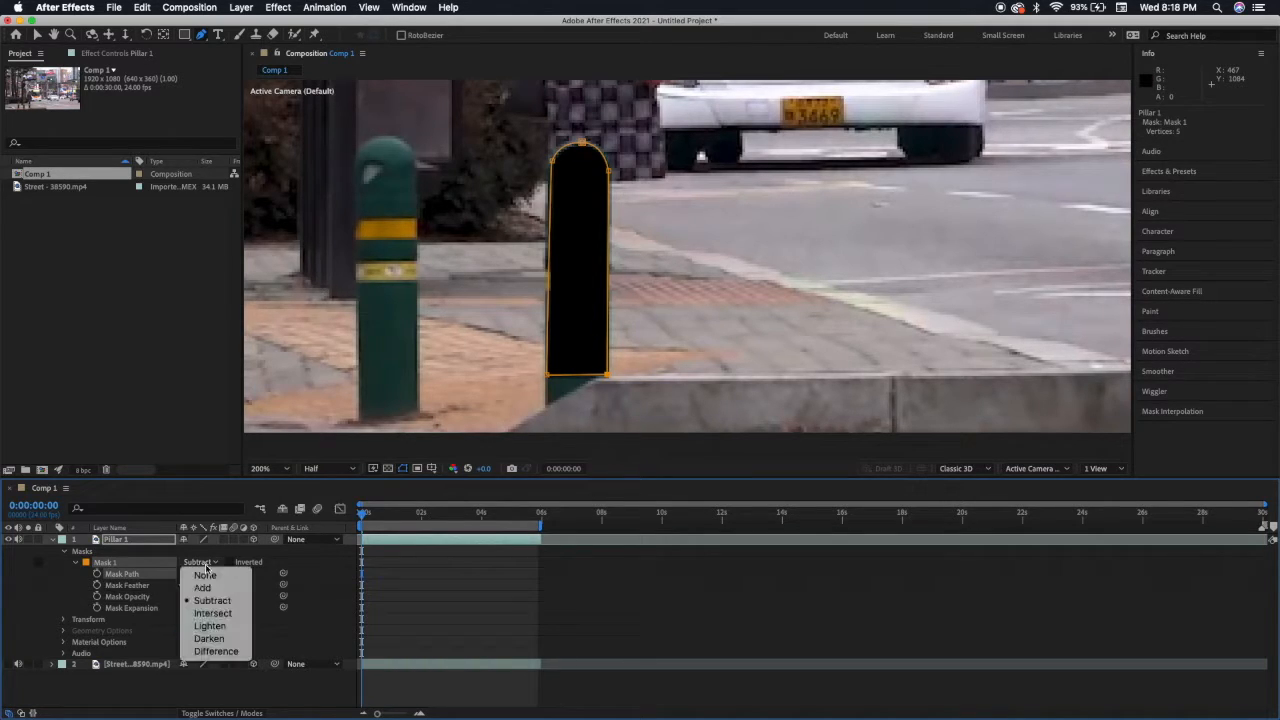
{"action": "left_click", "coordinate": [203, 589]}
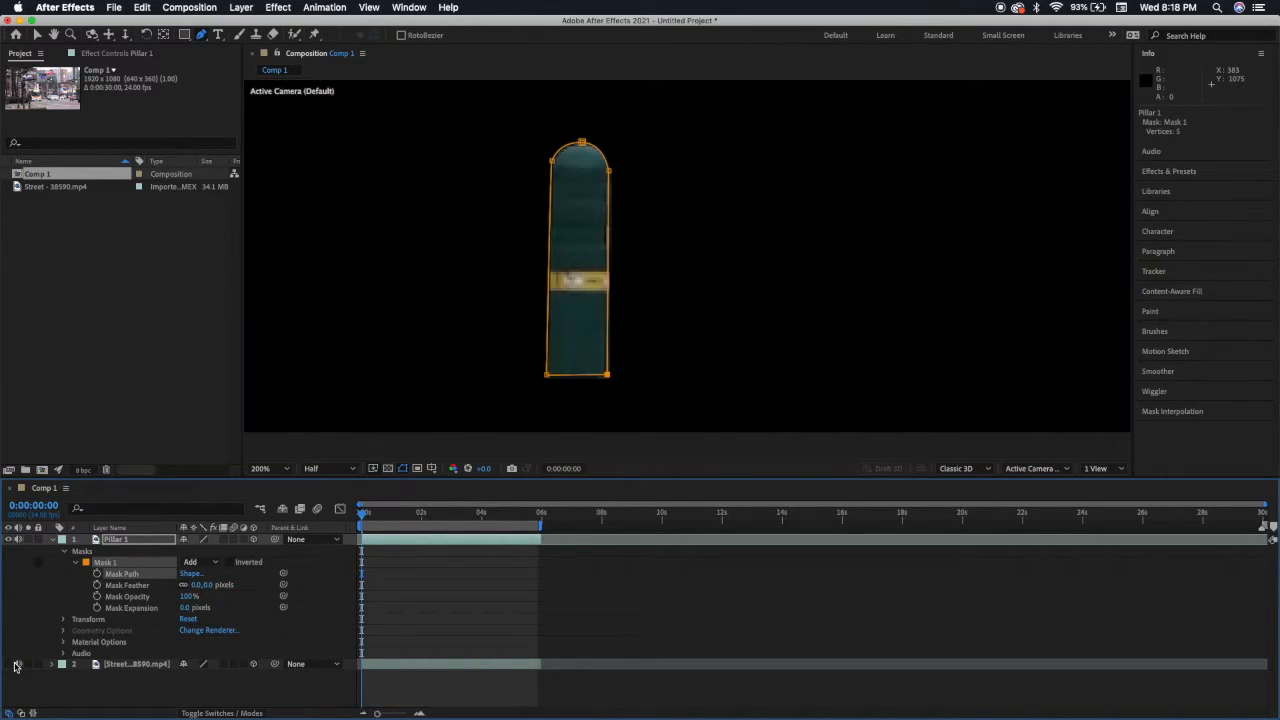
- Show the street footage layer again and move the masked Pillar 1 beside the original pillar, to position about 1094, 538
{"action": "left_click", "coordinate": [9, 665]}
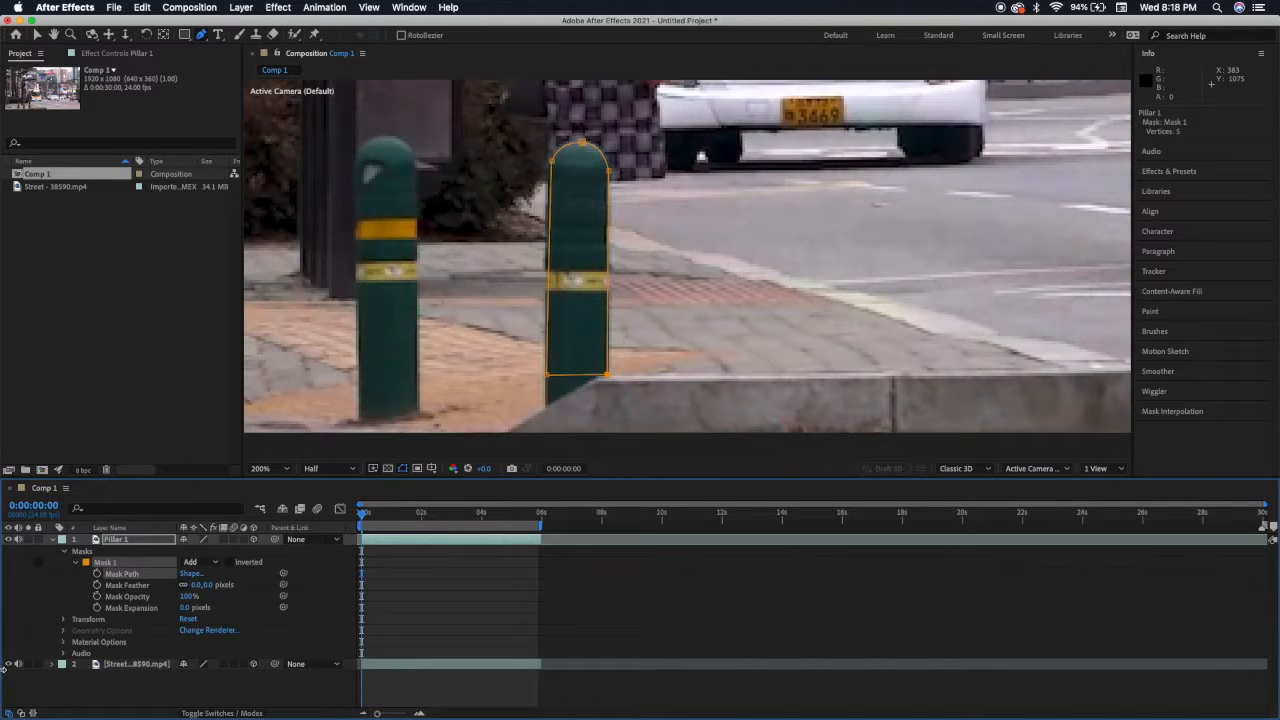
{"action": "left_click", "coordinate": [127, 542]}
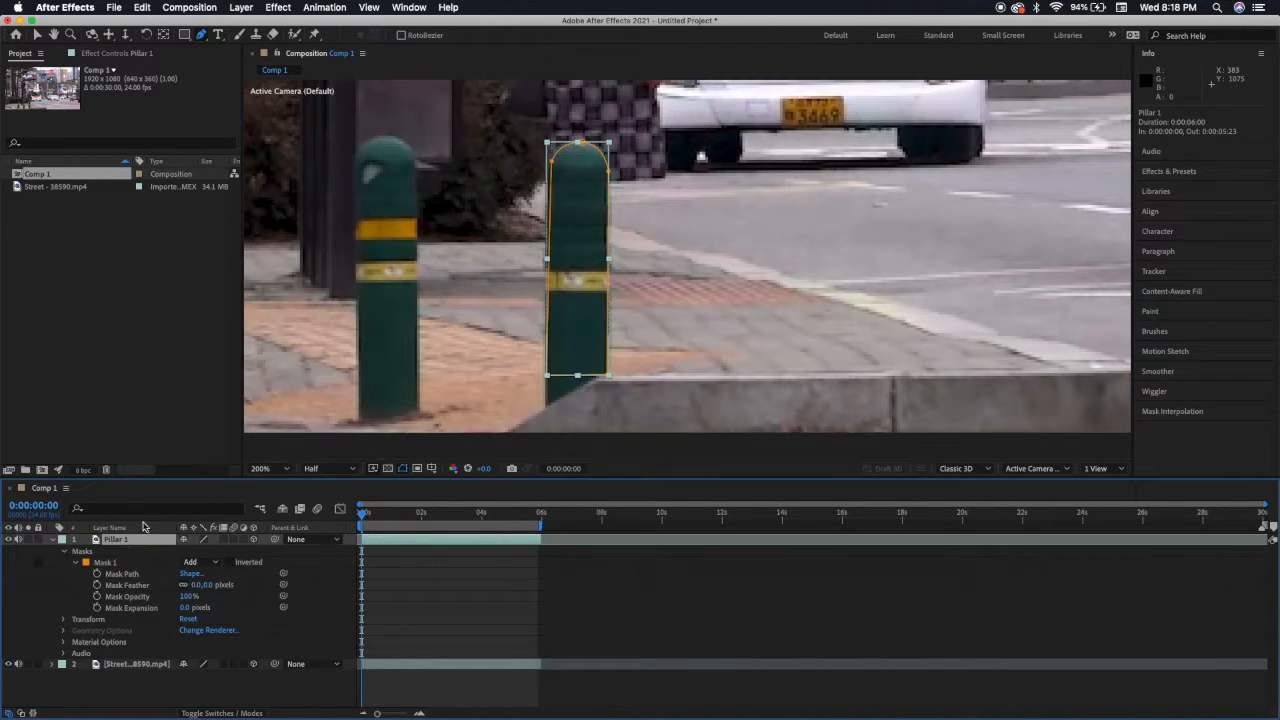
{"action": "left_click", "coordinate": [37, 34]}
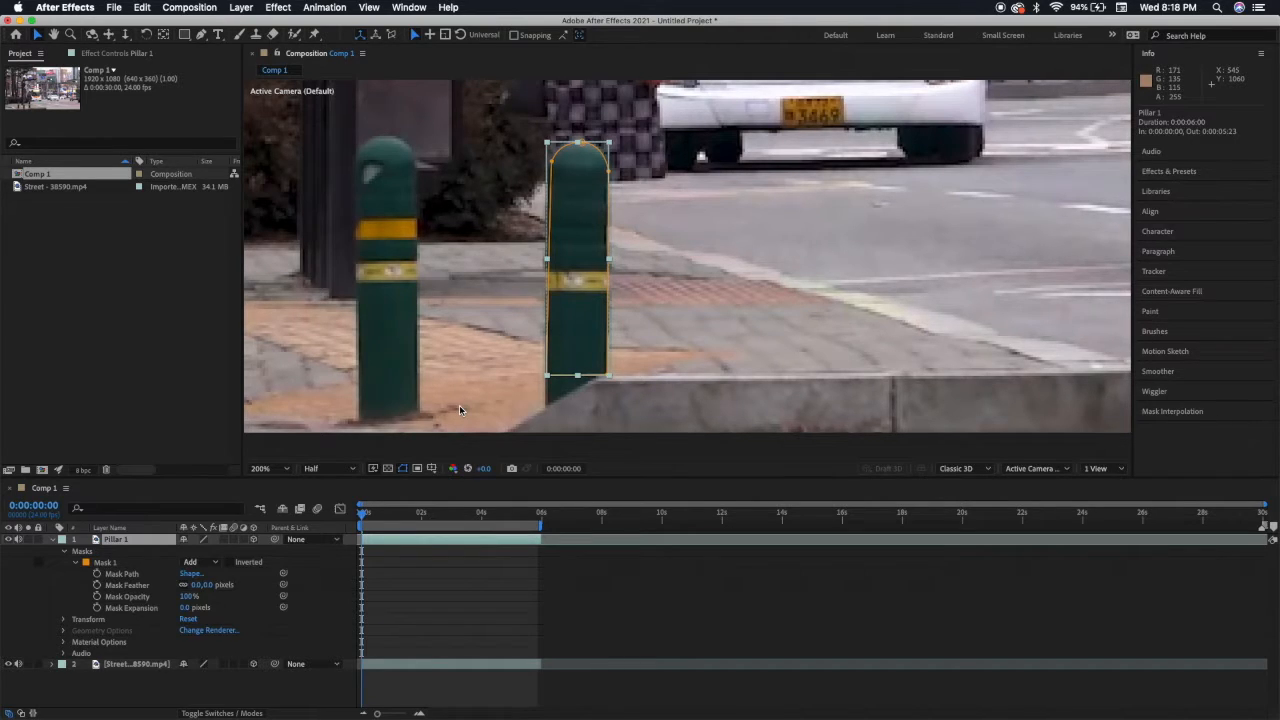
{"action": "scroll", "coordinate": [459, 410], "scroll_direction": "down", "scroll_amount": 3}
{"action": "left_click_drag", "start_coordinate": [649, 256], "coordinate": [615, 242]}
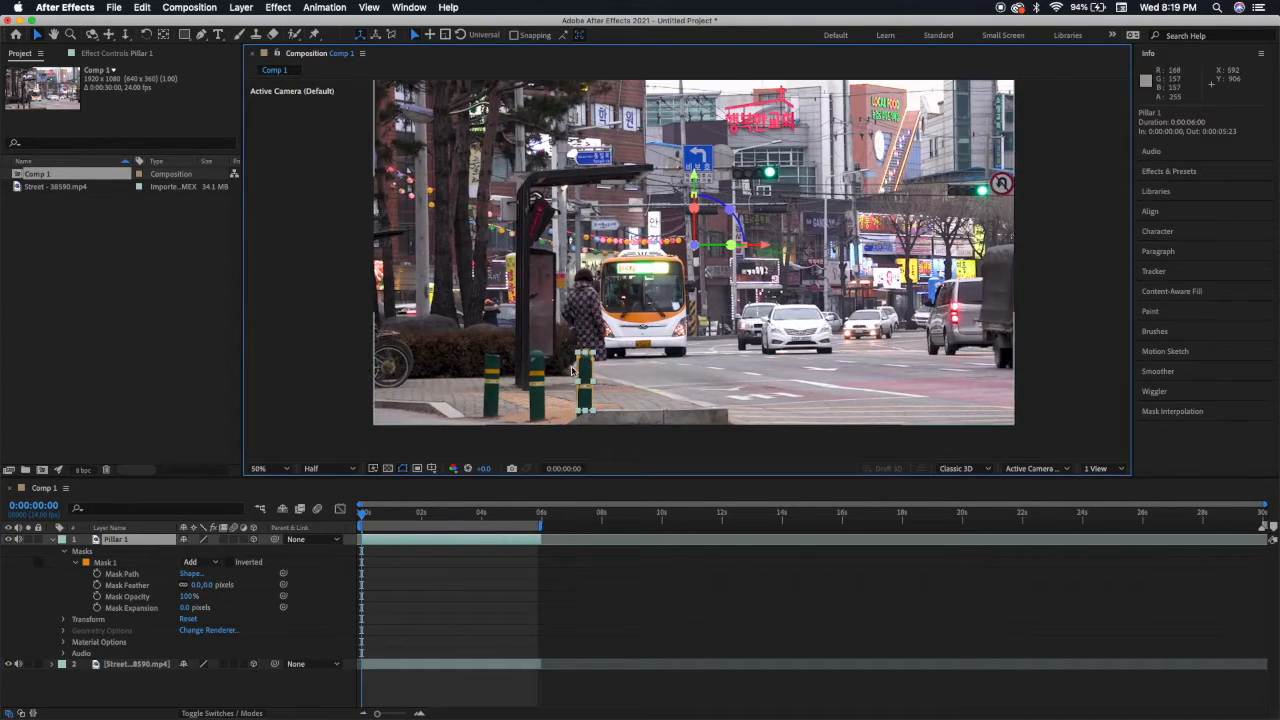
{"action": "left_click_drag", "start_coordinate": [528, 220], "coordinate": [631, 376]}
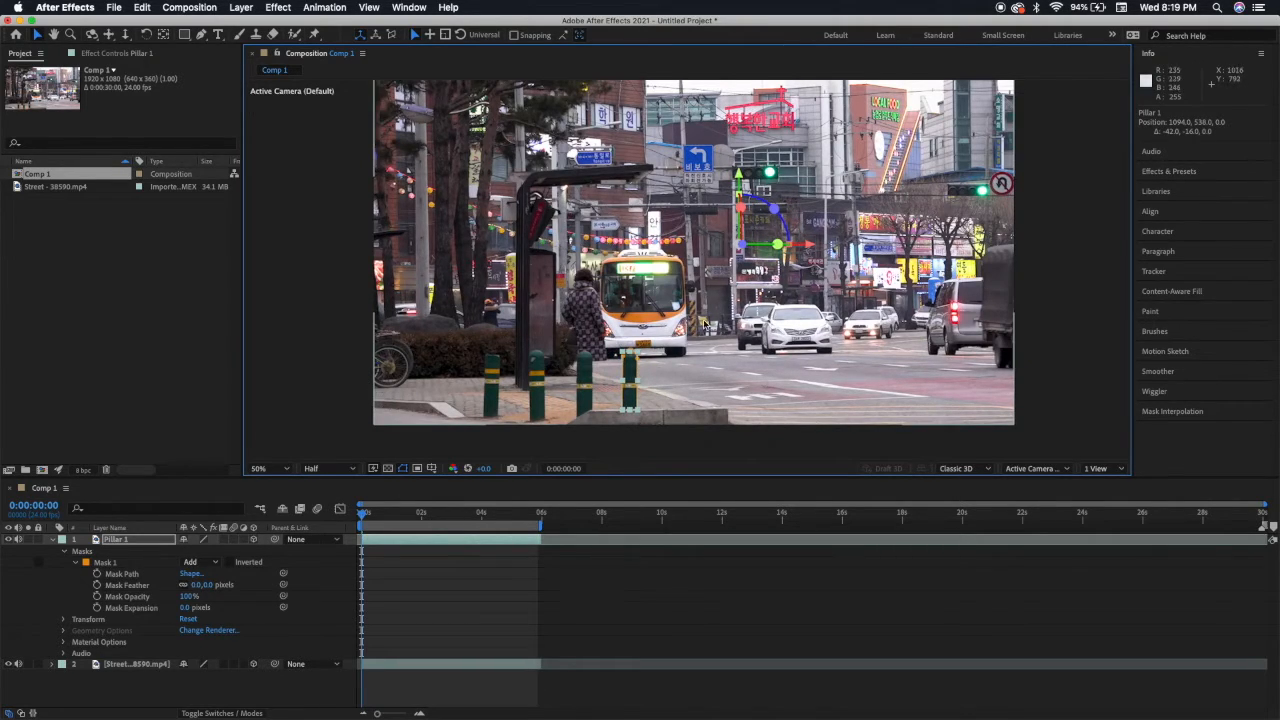
{"action": "left_click", "coordinate": [484, 298]}
{"action": "left_click", "coordinate": [115, 539]}
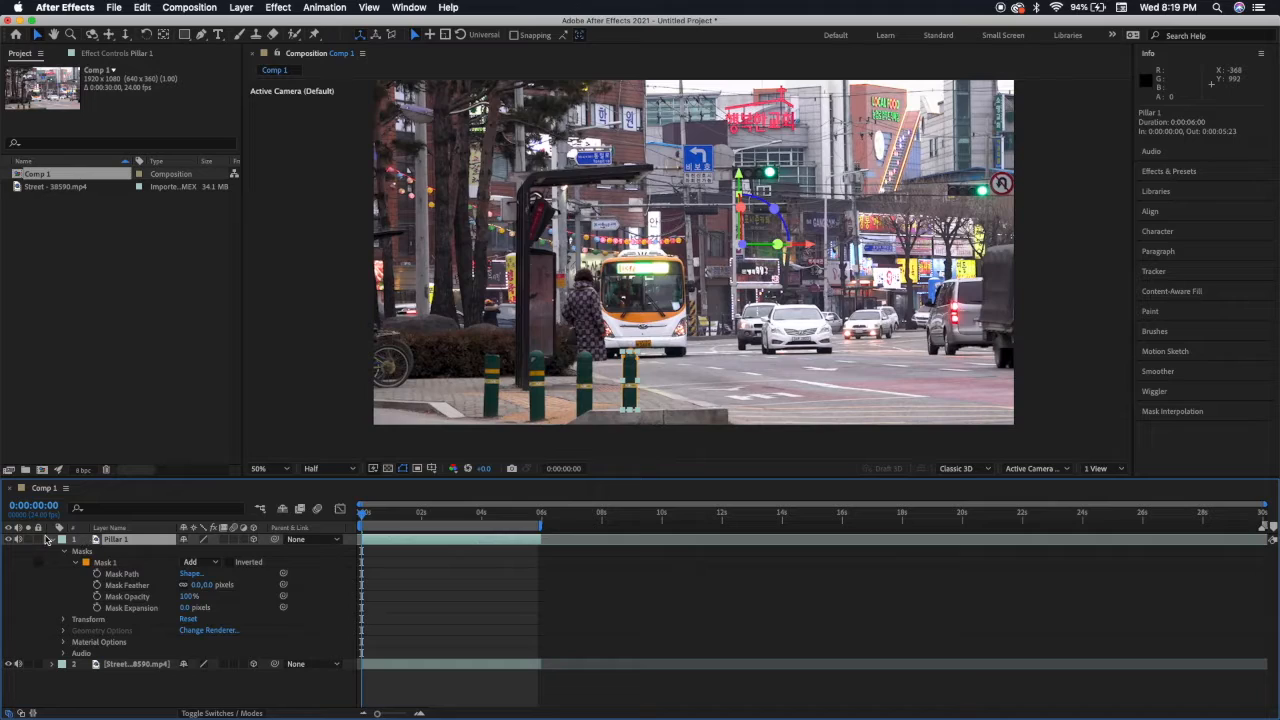
- Duplicate the Pillar 1 layer and move the copy further along the curb, to position about 1234, 536
{"action": "left_click", "coordinate": [52, 540]}
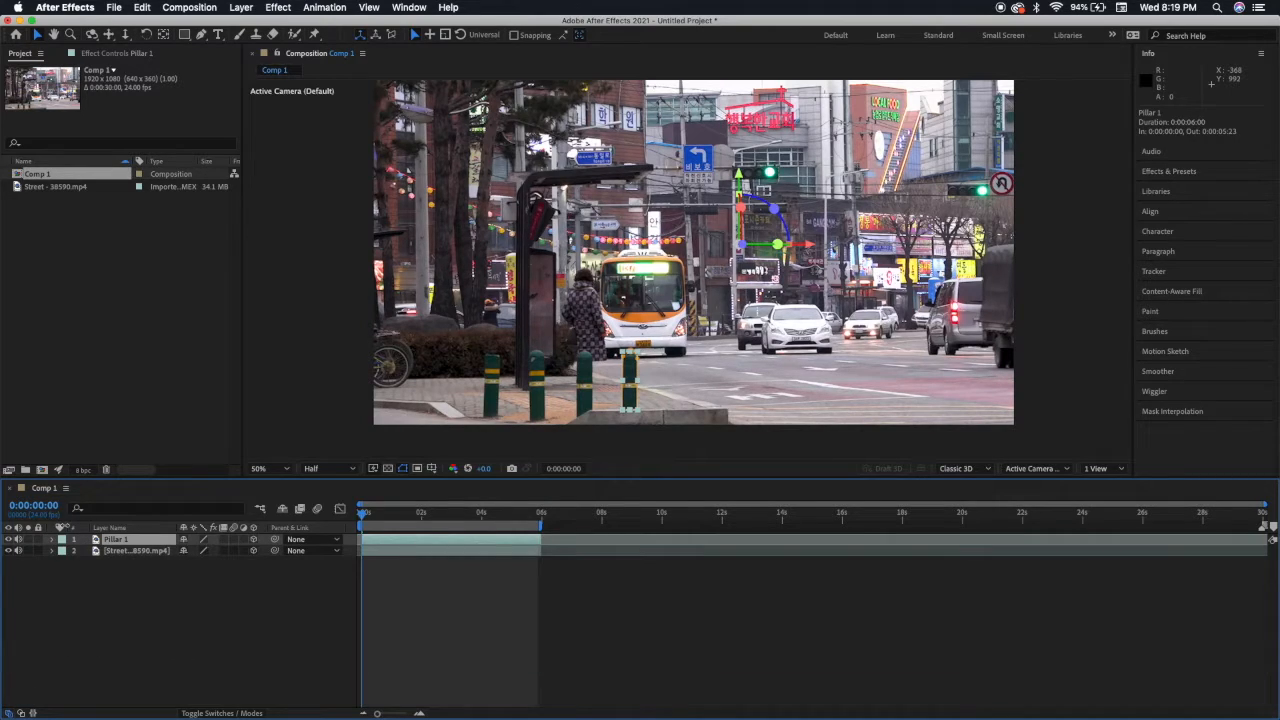
{"action": "key", "text": "super+d"}
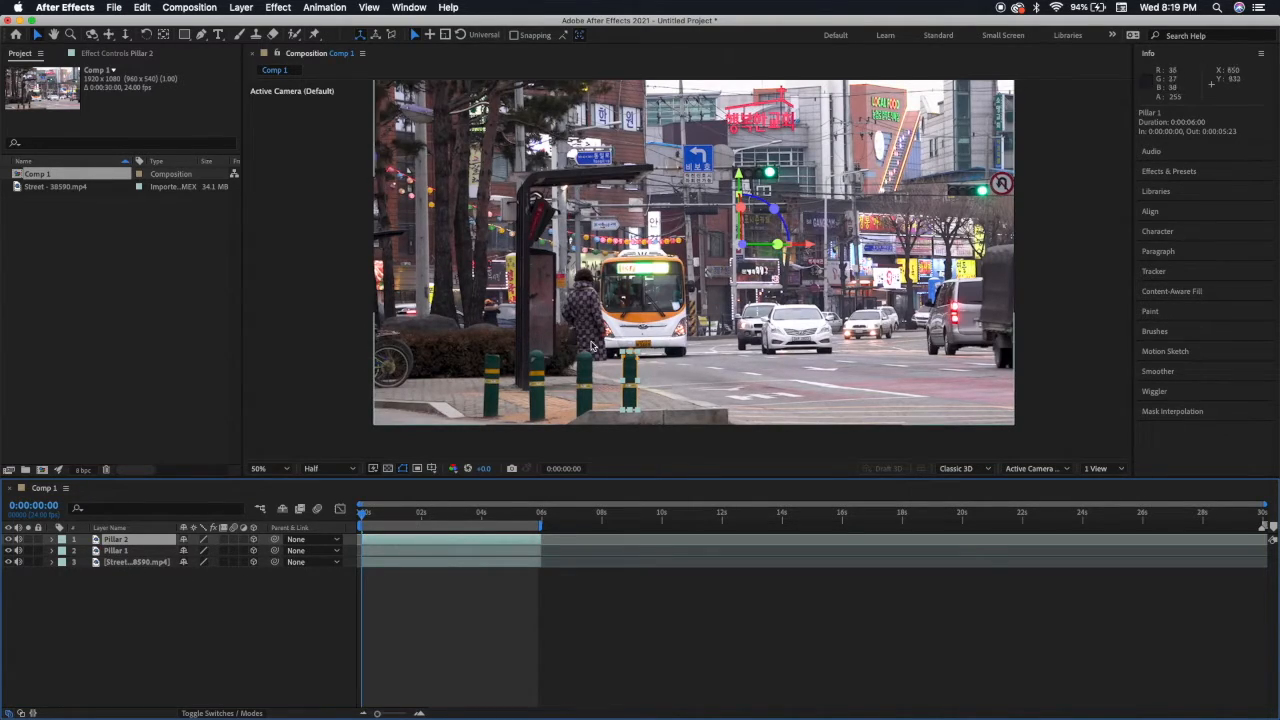
{"action": "left_click_drag", "start_coordinate": [631, 370], "coordinate": [674, 370]}
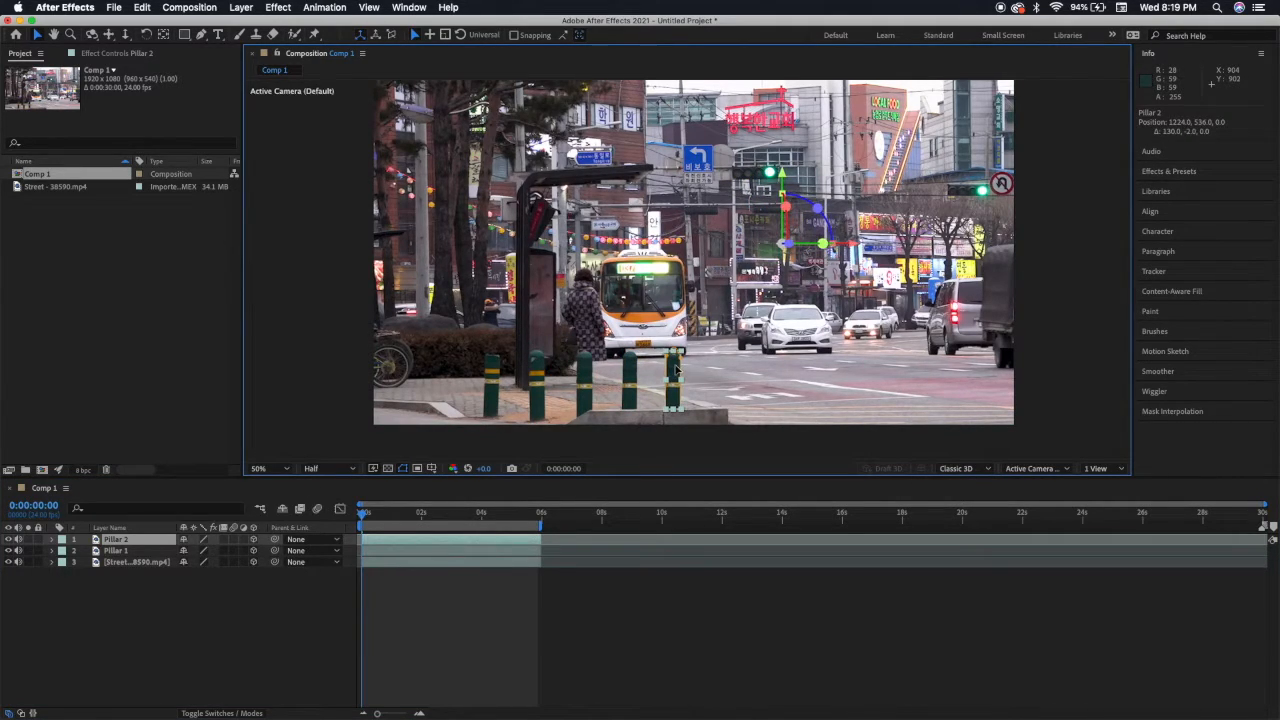
{"action": "left_click", "coordinate": [289, 230]}
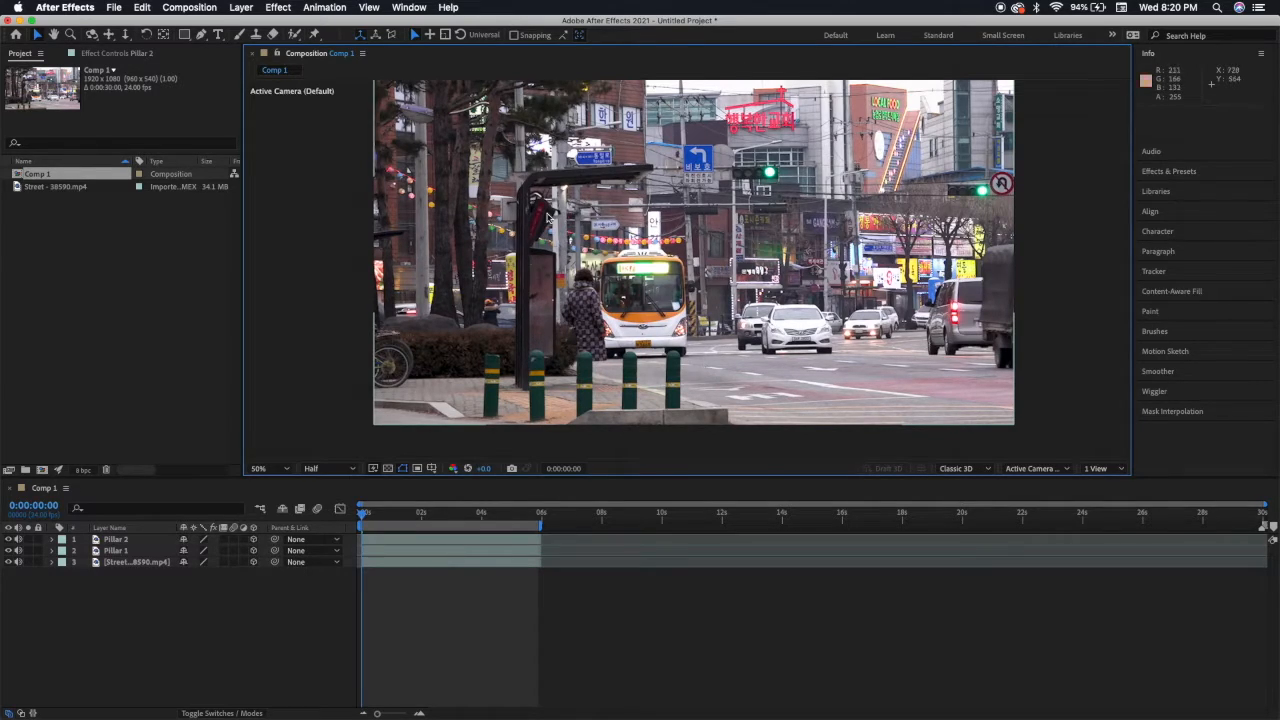
- Duplicate the street footage layer, place the copy above all other layers and rename it "plate blur"
{"action": "left_click", "coordinate": [138, 562]}
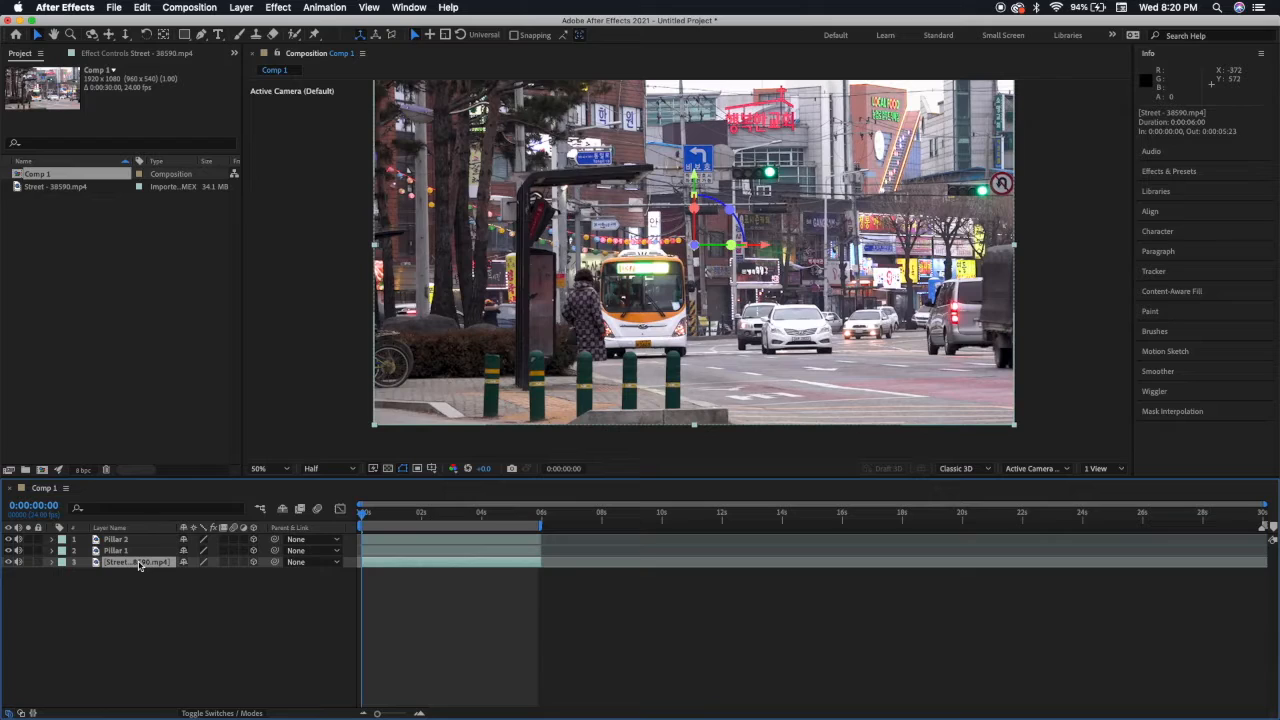
{"action": "key", "text": "super+d"}
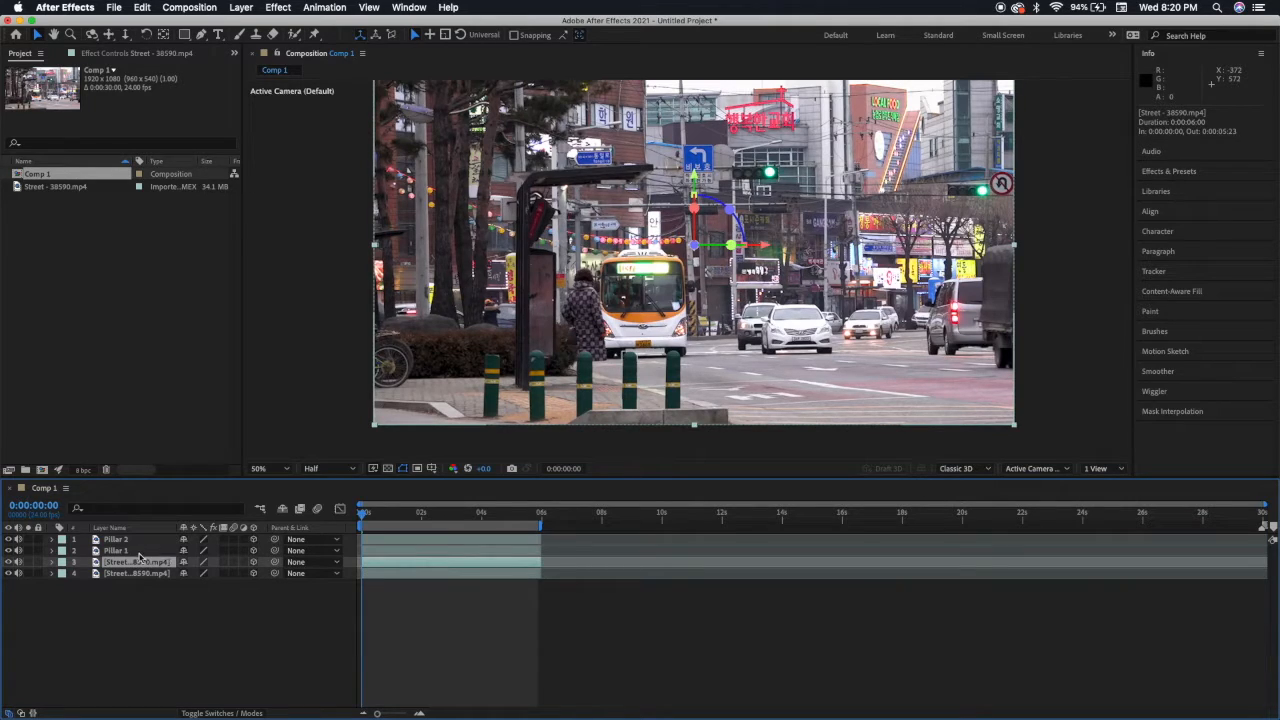
{"action": "left_click_drag", "start_coordinate": [97, 565], "coordinate": [115, 540]}
{"action": "double_click", "coordinate": [117, 542]}
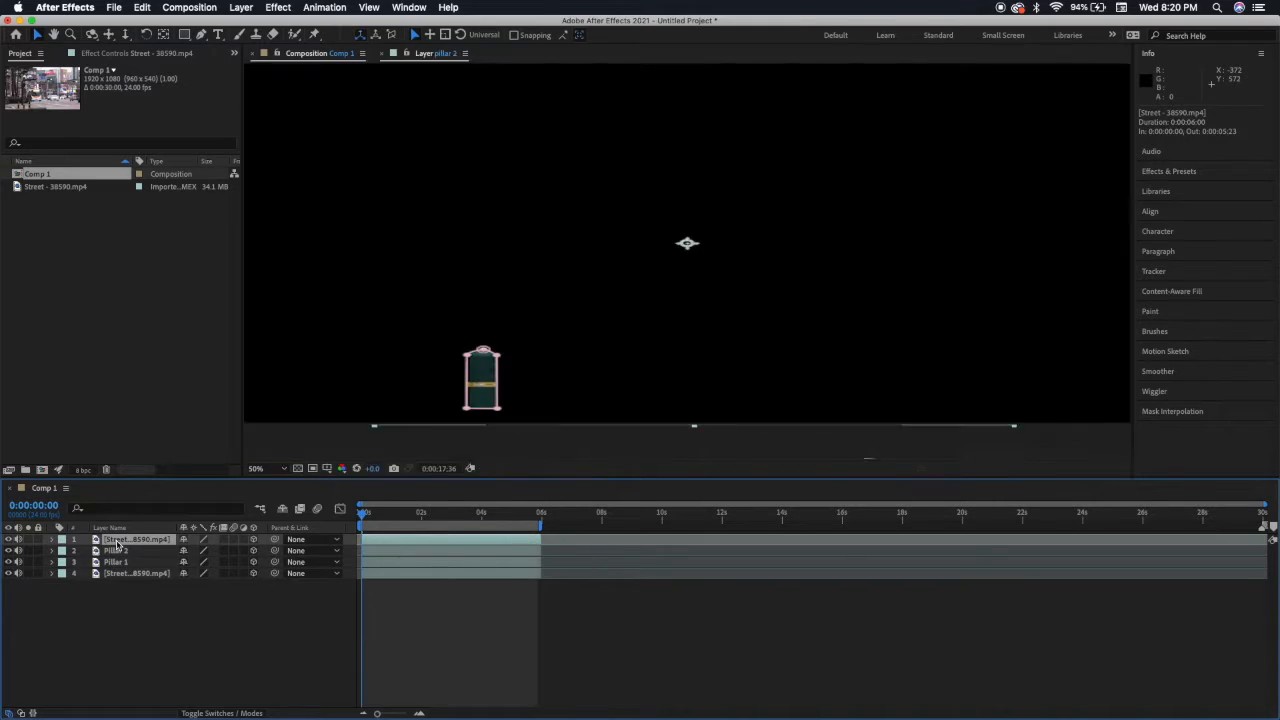
{"action": "right_click", "coordinate": [127, 547]}
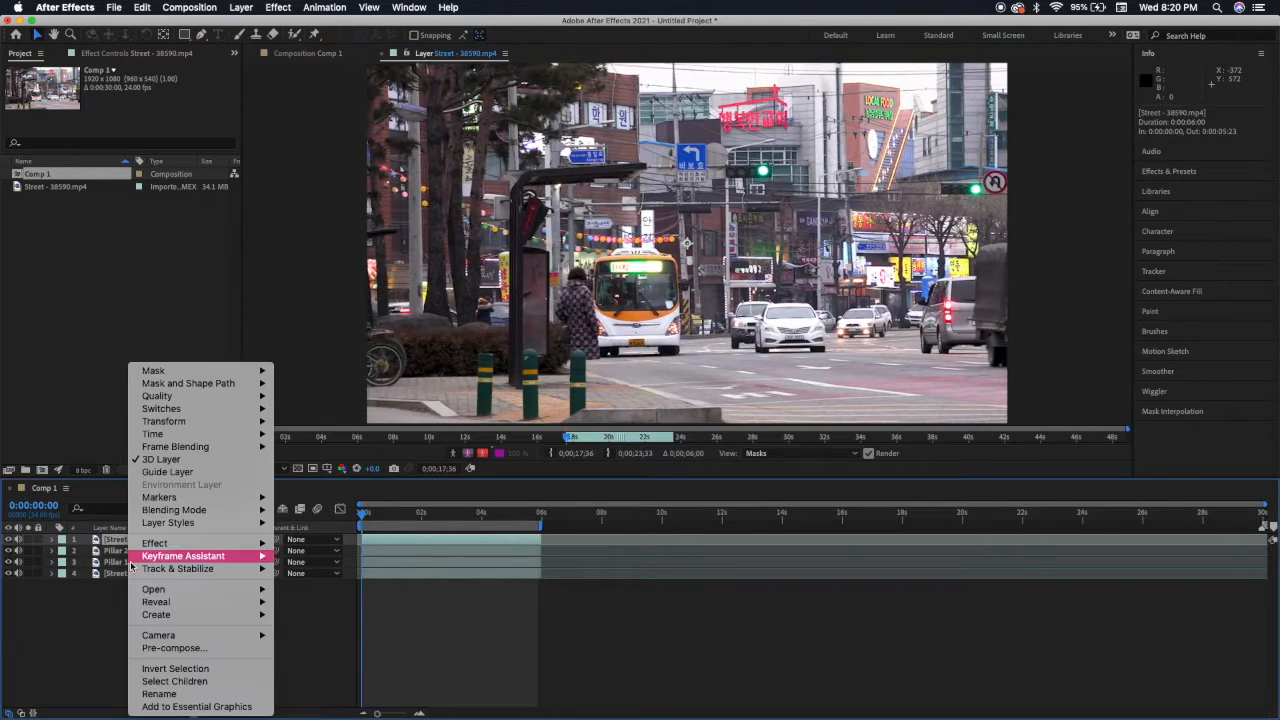
{"action": "left_click", "coordinate": [160, 693]}
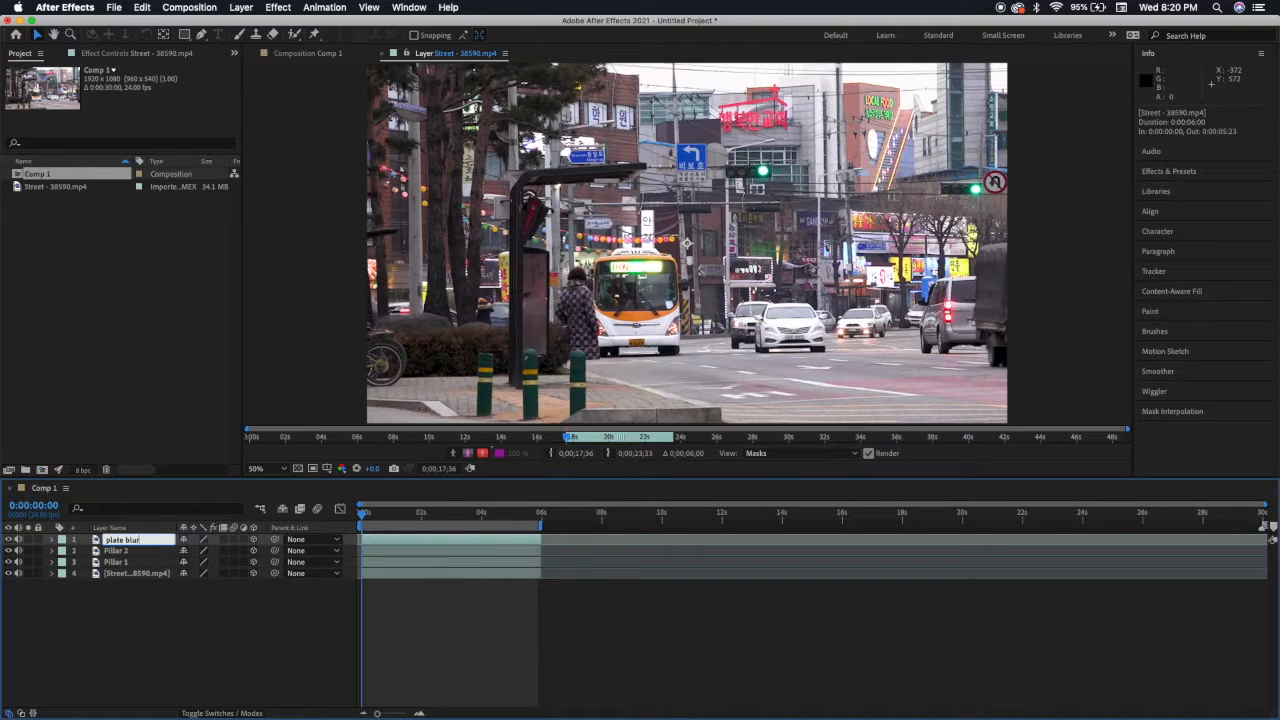
{"action": "key", "text": "Return"}
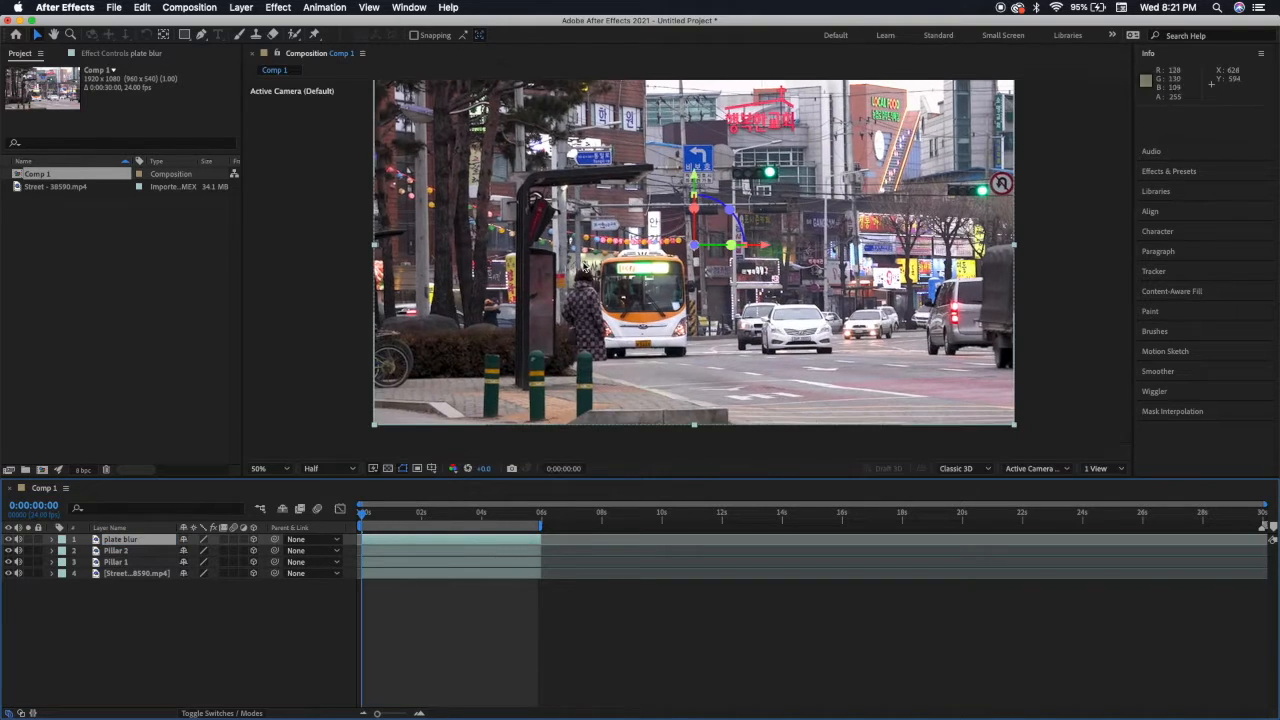
- Set the preview resolution to Full and draw a rectangular mask around the bus's licence plate on the plate blur layer
{"action": "left_click", "coordinate": [577, 266]}
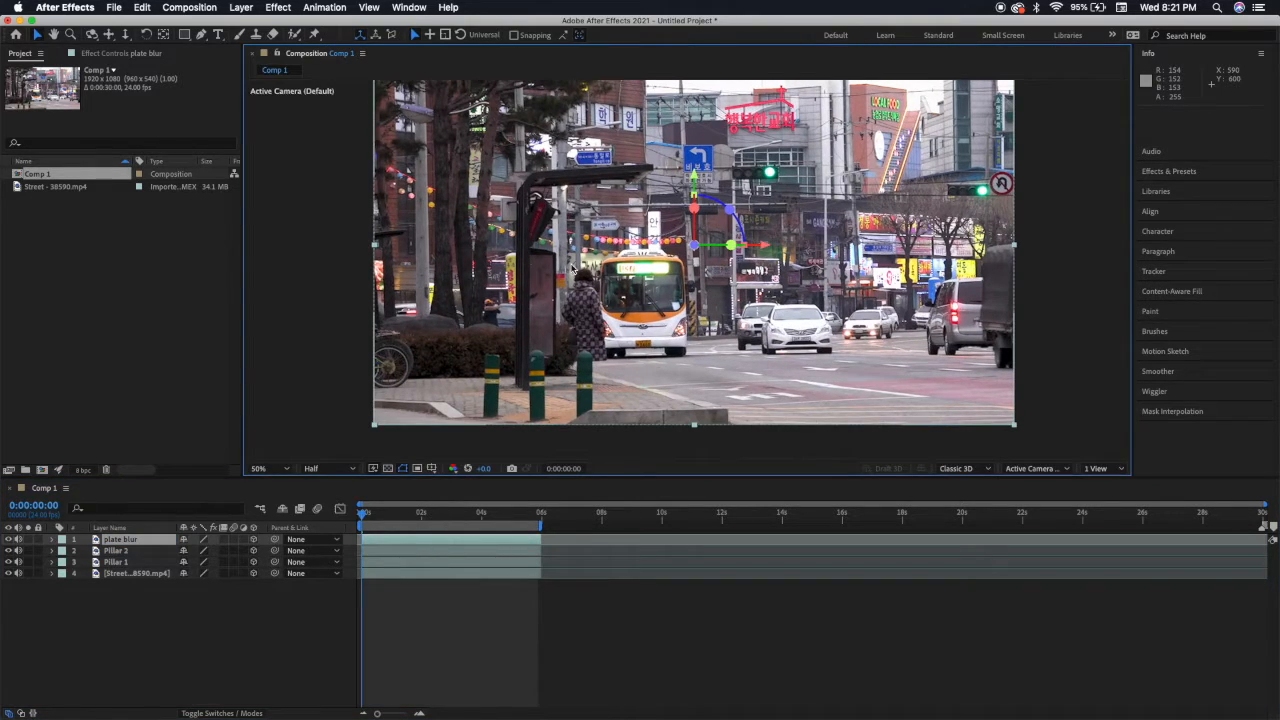
{"action": "key", "text": "period"}
{"action": "key", "text": "period"}
{"action": "key", "text": "space"}
{"action": "left_click_drag", "start_coordinate": [546, 354], "coordinate": [559, 319]}
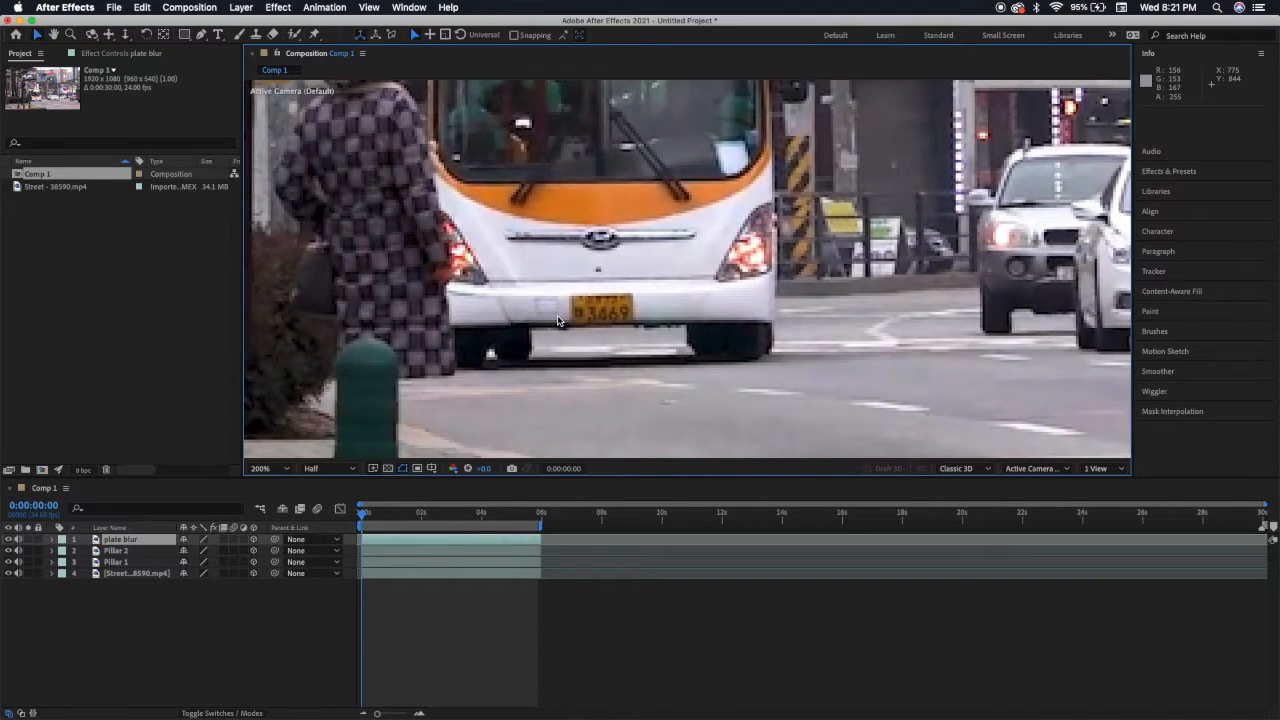
{"action": "left_click", "coordinate": [322, 468]}
{"action": "left_click", "coordinate": [322, 506]}
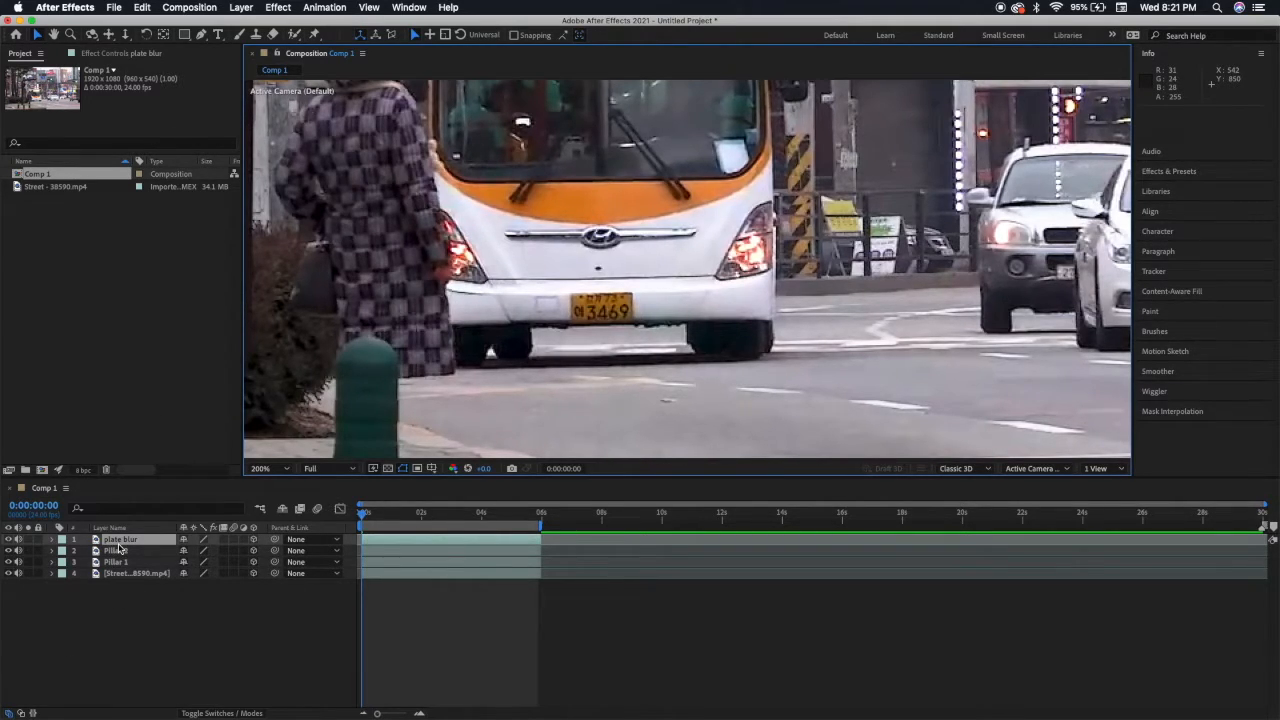
{"action": "left_click", "coordinate": [184, 34]}
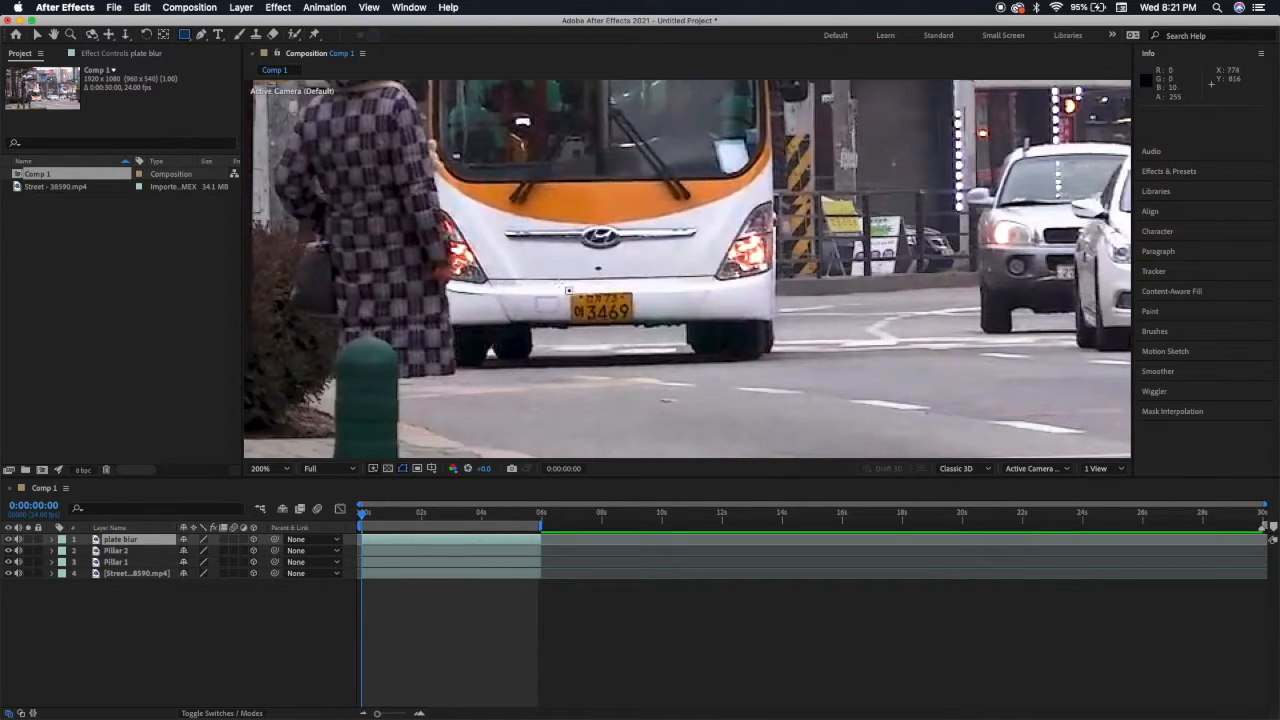
{"action": "left_click_drag", "start_coordinate": [560, 283], "coordinate": [647, 340]}
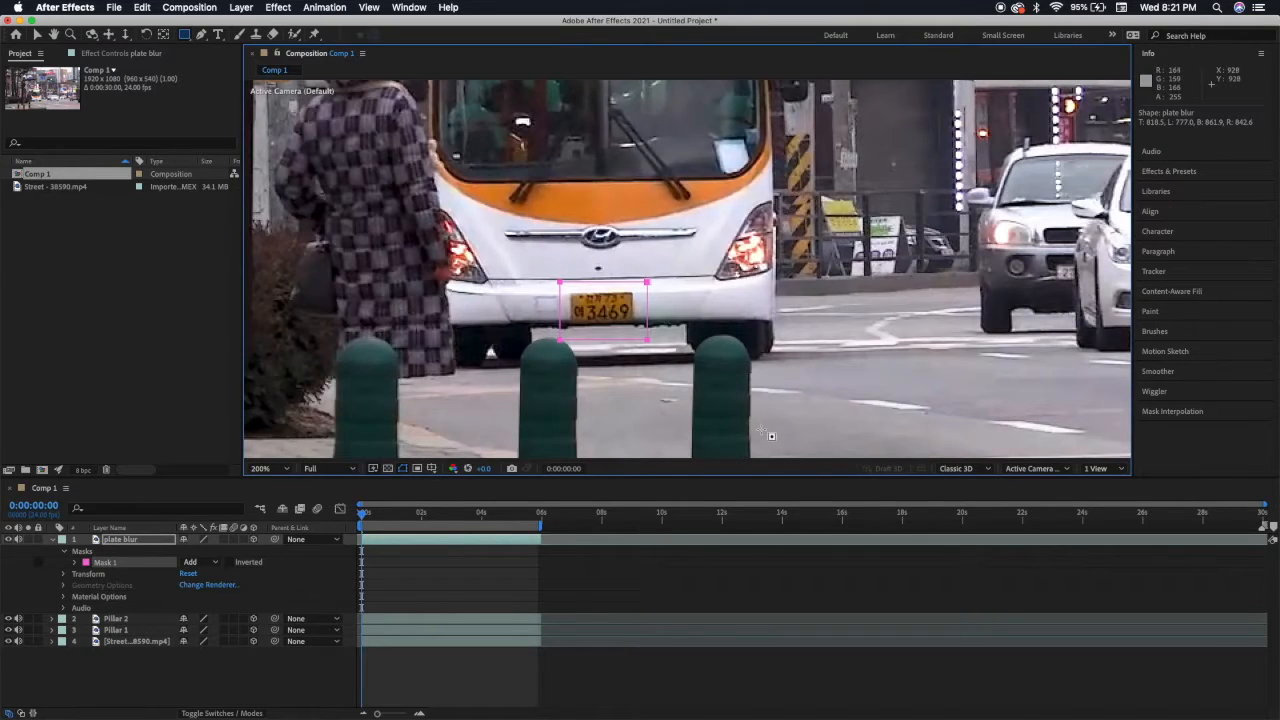
- Hide the street footage and both pillar layers to inspect the masked plate alone, and show them again
{"action": "left_click", "coordinate": [8, 641]}
{"action": "left_click", "coordinate": [8, 630]}
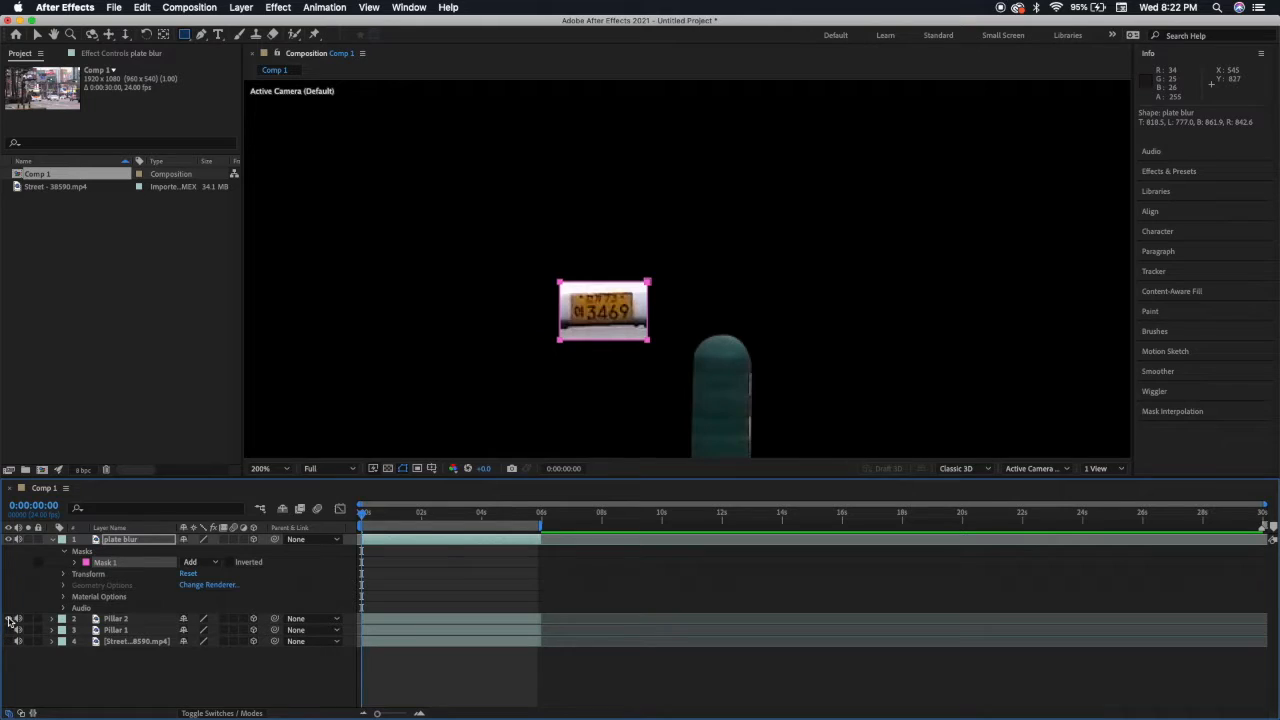
{"action": "left_click", "coordinate": [8, 619]}
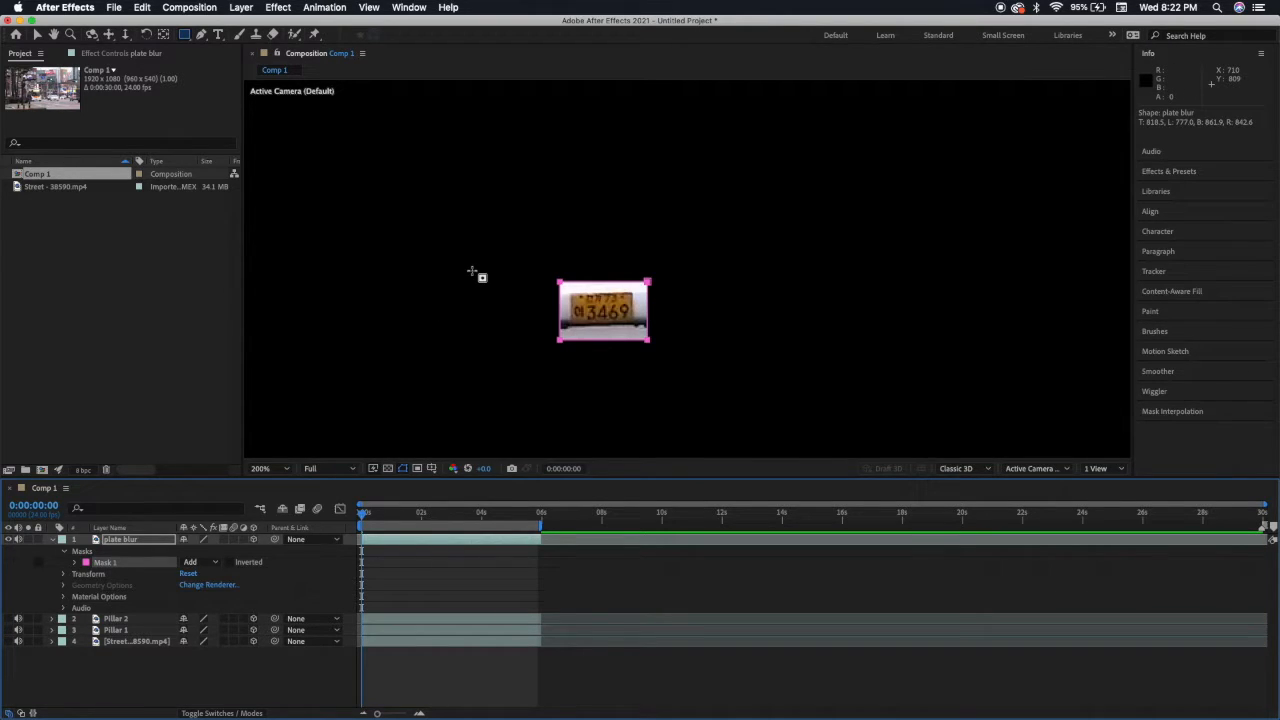
{"action": "key", "text": "/"}
{"action": "key", "text": "comma"}
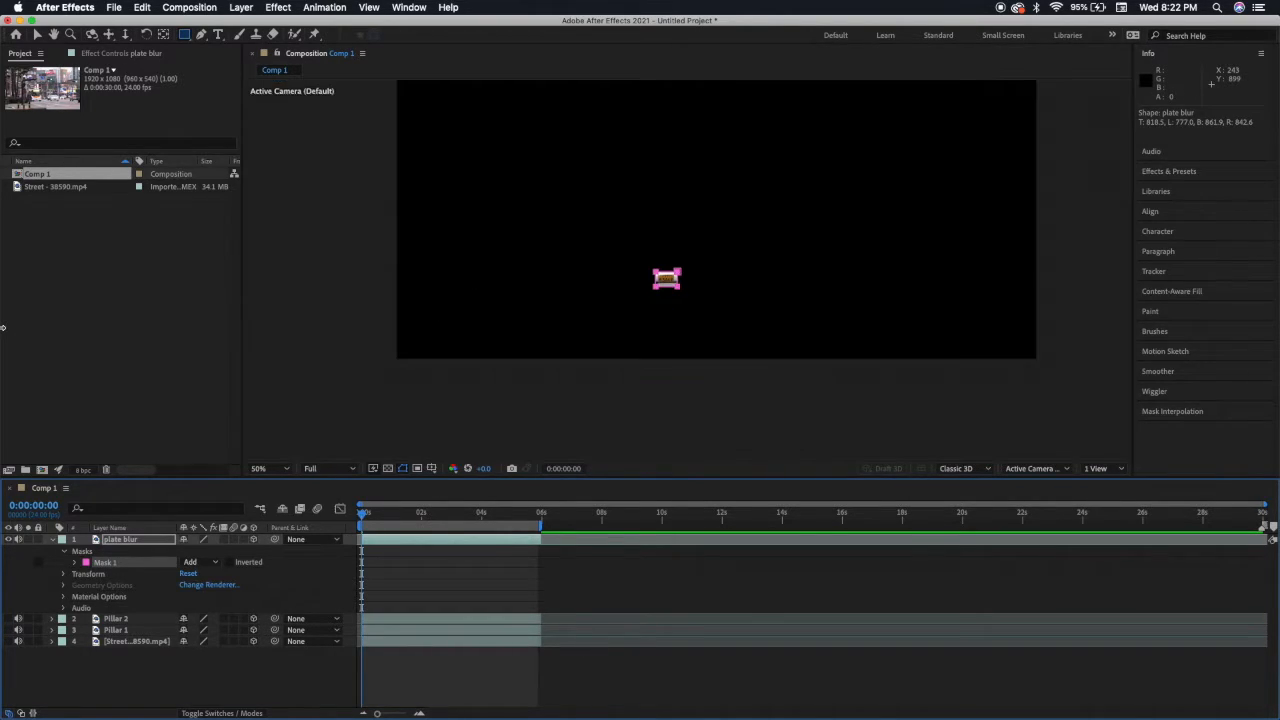
{"action": "mouse_move", "coordinate": [366, 518]}
{"action": "left_mouse_down"}
{"action": "mouse_move", "coordinate": [489, 523]}
{"action": "mouse_move", "coordinate": [349, 524]}
{"action": "left_mouse_up"}
{"action": "left_click_drag", "start_coordinate": [8, 641], "coordinate": [10, 618]}
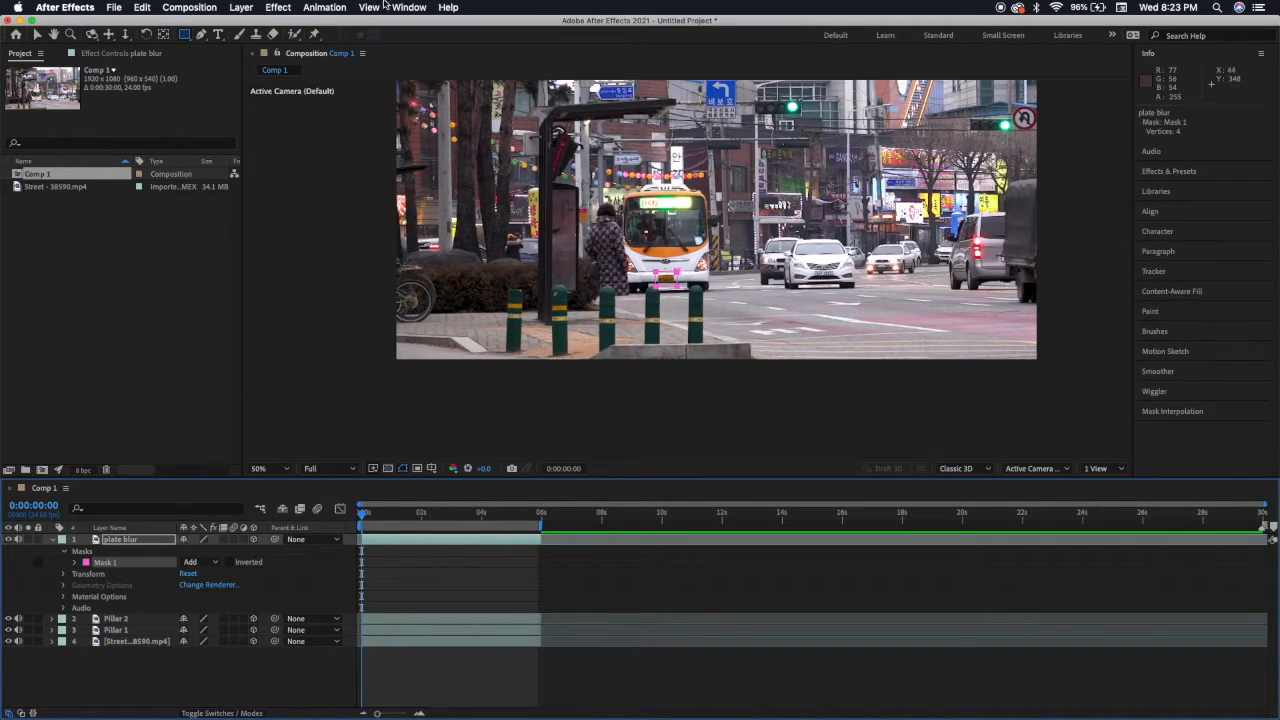
- Apply a Gaussian Blur to the plate blur layer with Blurriness about 23 and preview a frame near 0:00:03:20
{"action": "left_click", "coordinate": [281, 8]}
{"action": "mouse_move", "coordinate": [300, 95]}
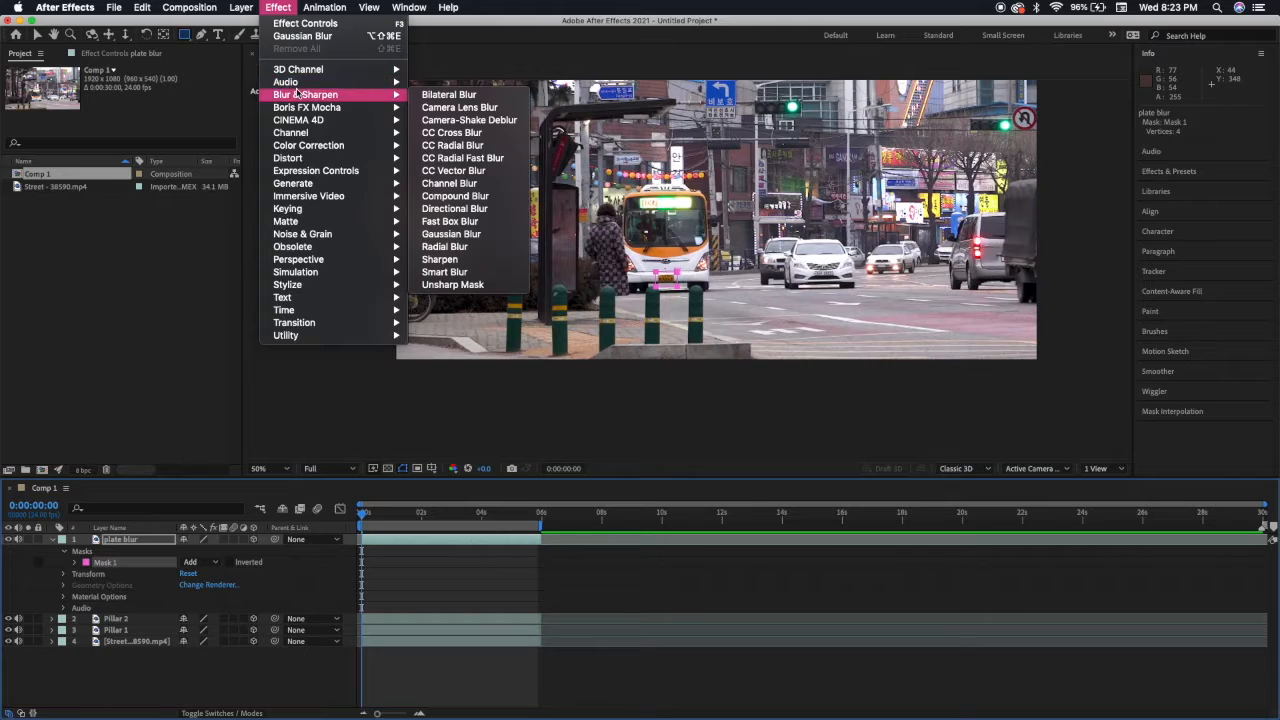
{"action": "left_click", "coordinate": [455, 233]}
{"action": "key", "text": "v"}
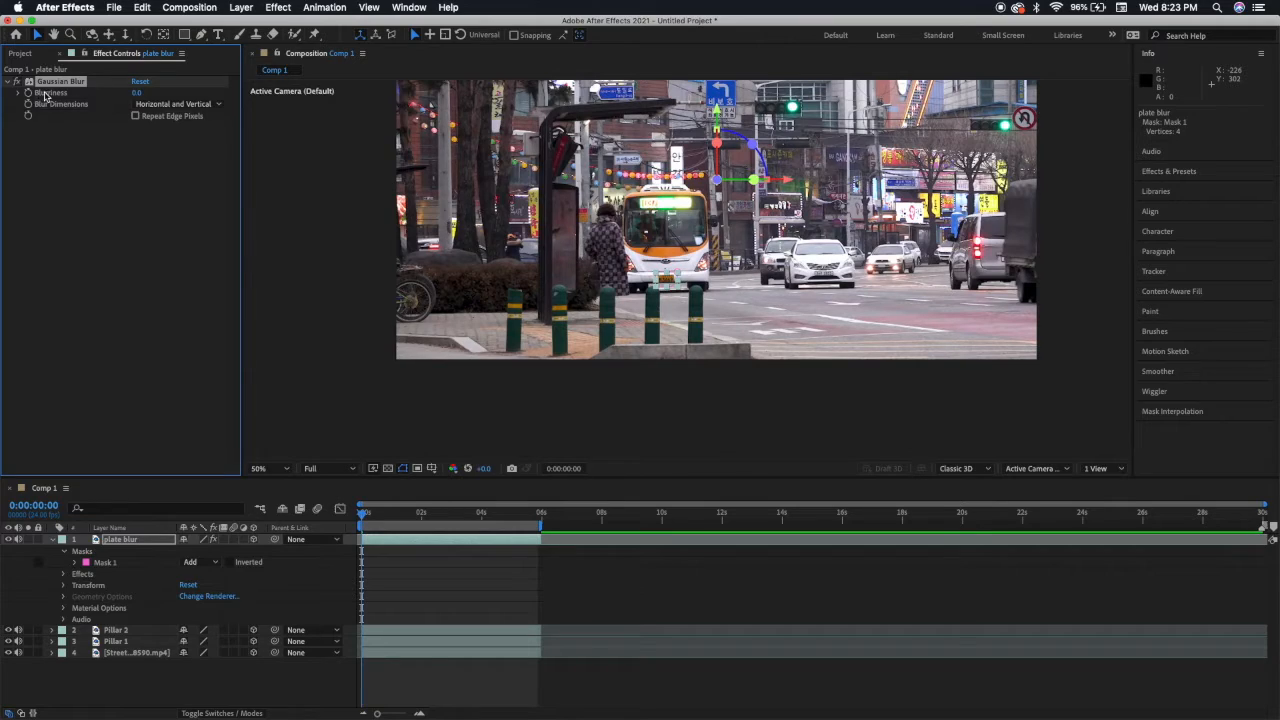
{"action": "left_click_drag", "start_coordinate": [137, 95], "coordinate": [478, 517]}
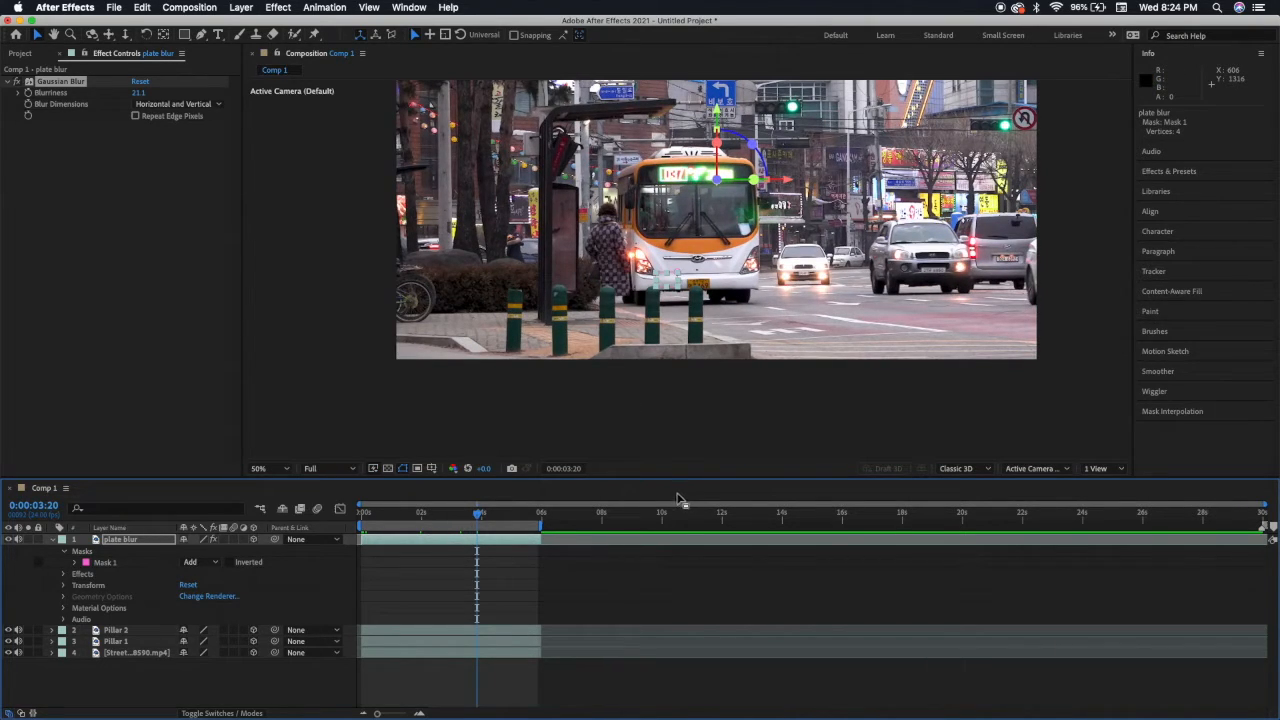
- Track Mask 1 of the plate blur layer forward from the first frame with the Position, Scale & Rotation method
{"action": "left_click", "coordinate": [110, 566]}
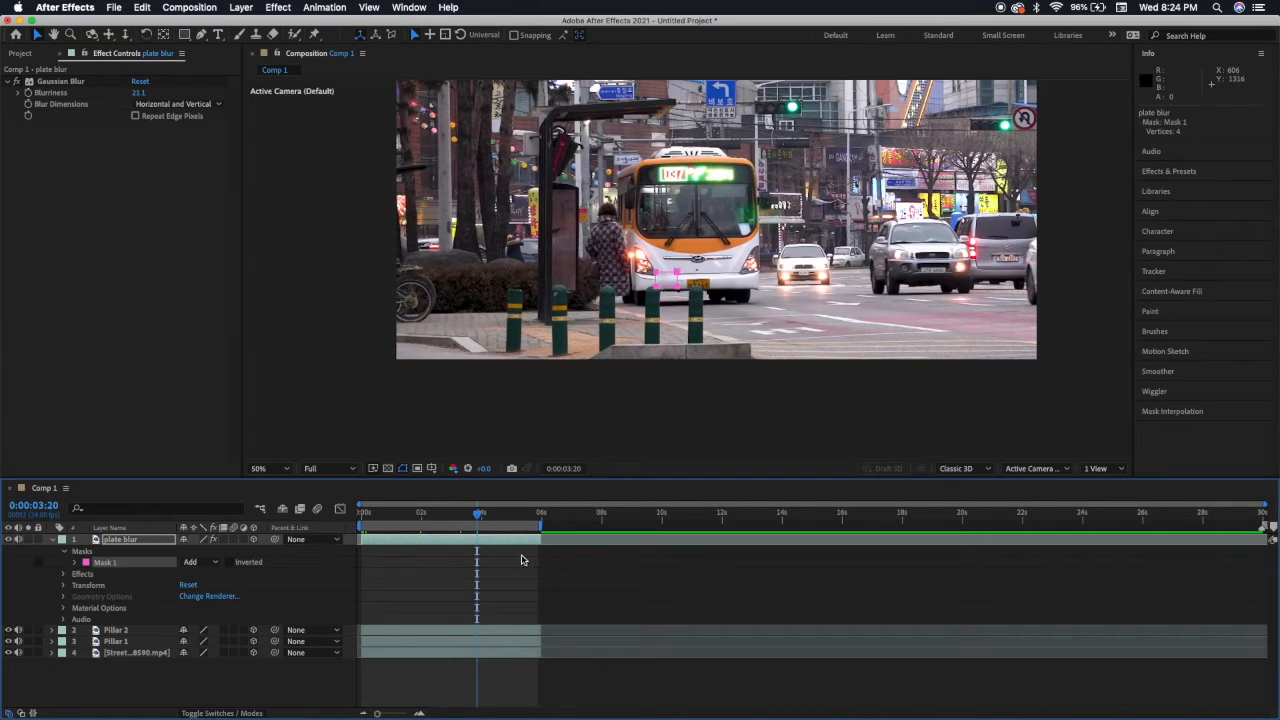
{"action": "left_click_drag", "start_coordinate": [476, 521], "coordinate": [340, 522]}
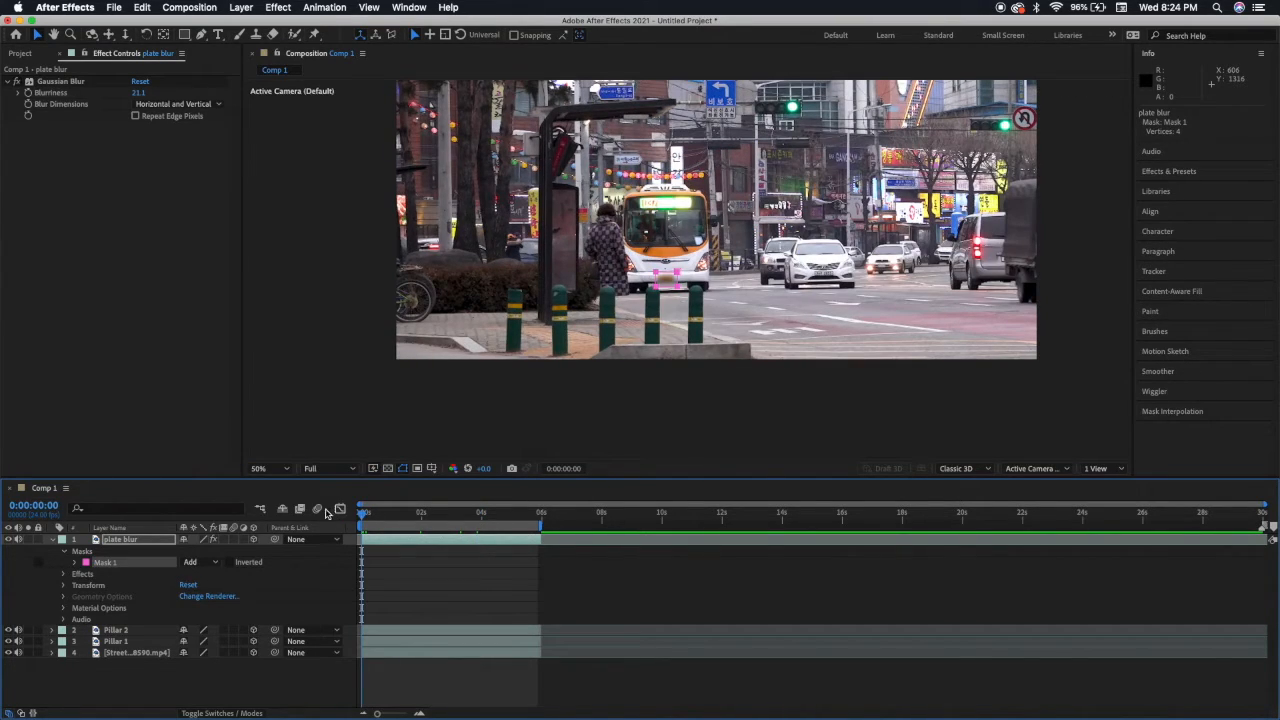
{"action": "left_click", "coordinate": [1154, 272]}
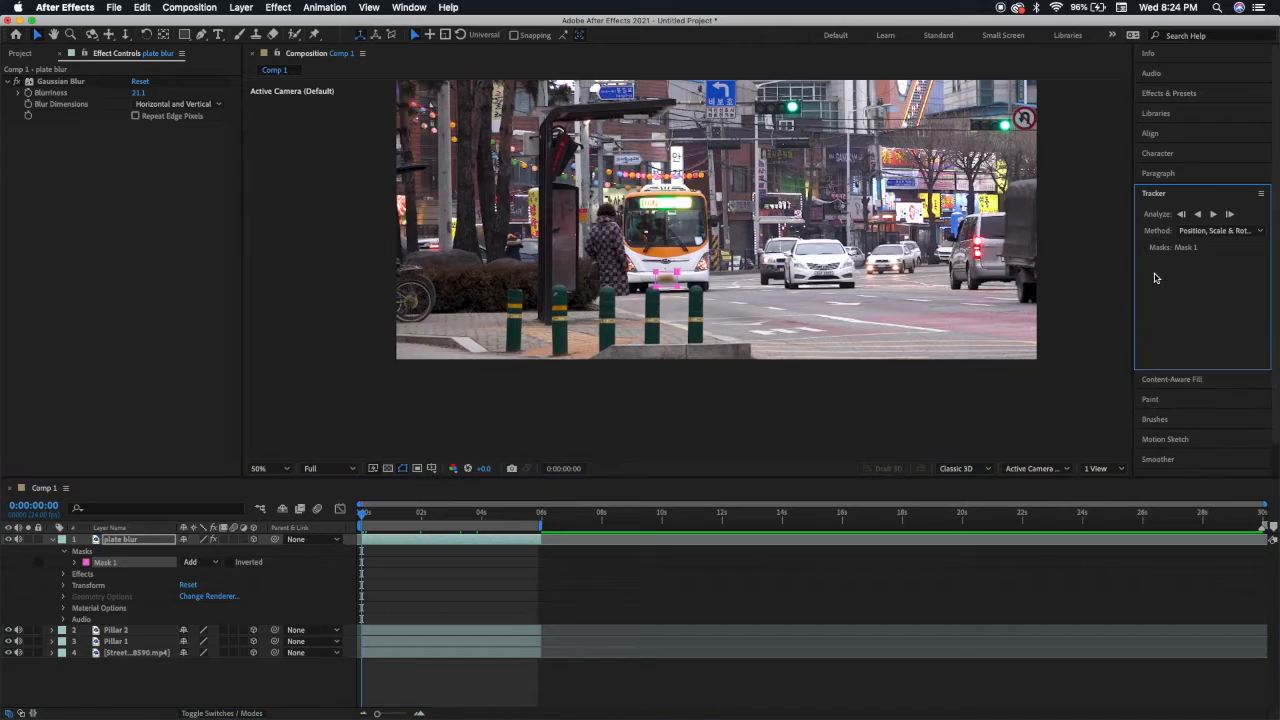
{"action": "left_click", "coordinate": [114, 631]}
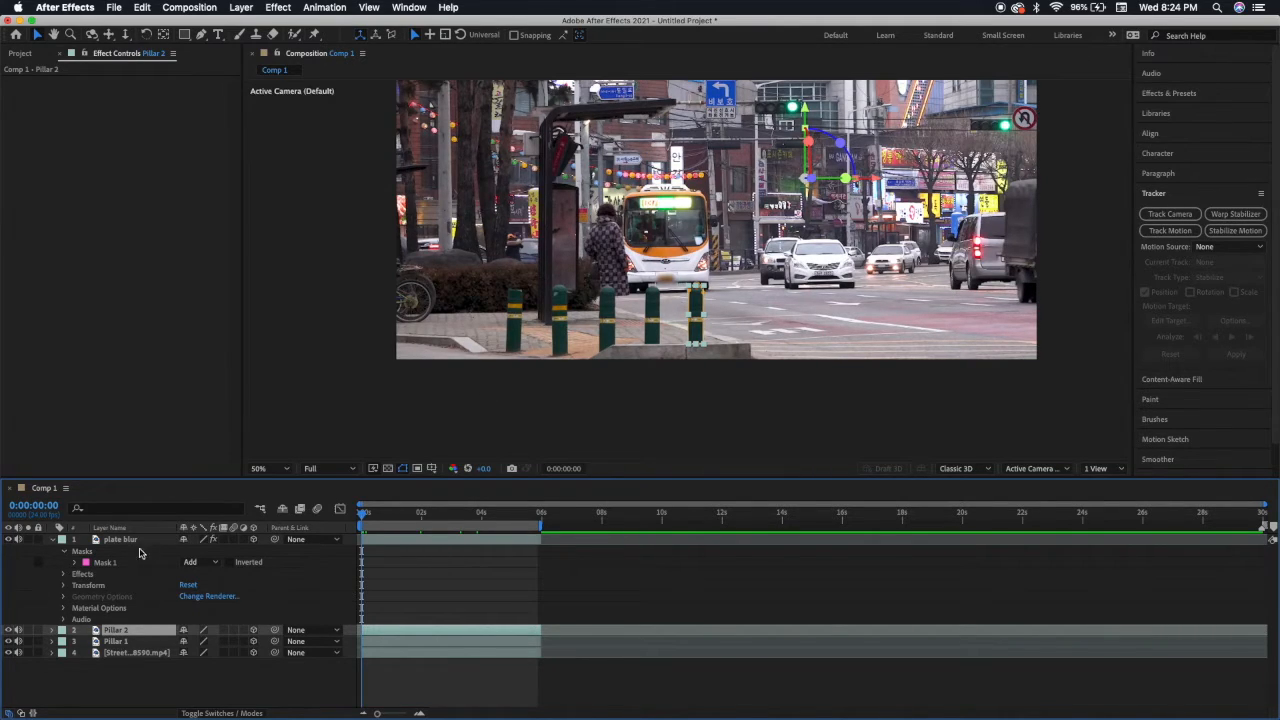
{"action": "left_click", "coordinate": [101, 566]}
{"action": "left_click", "coordinate": [1211, 233]}
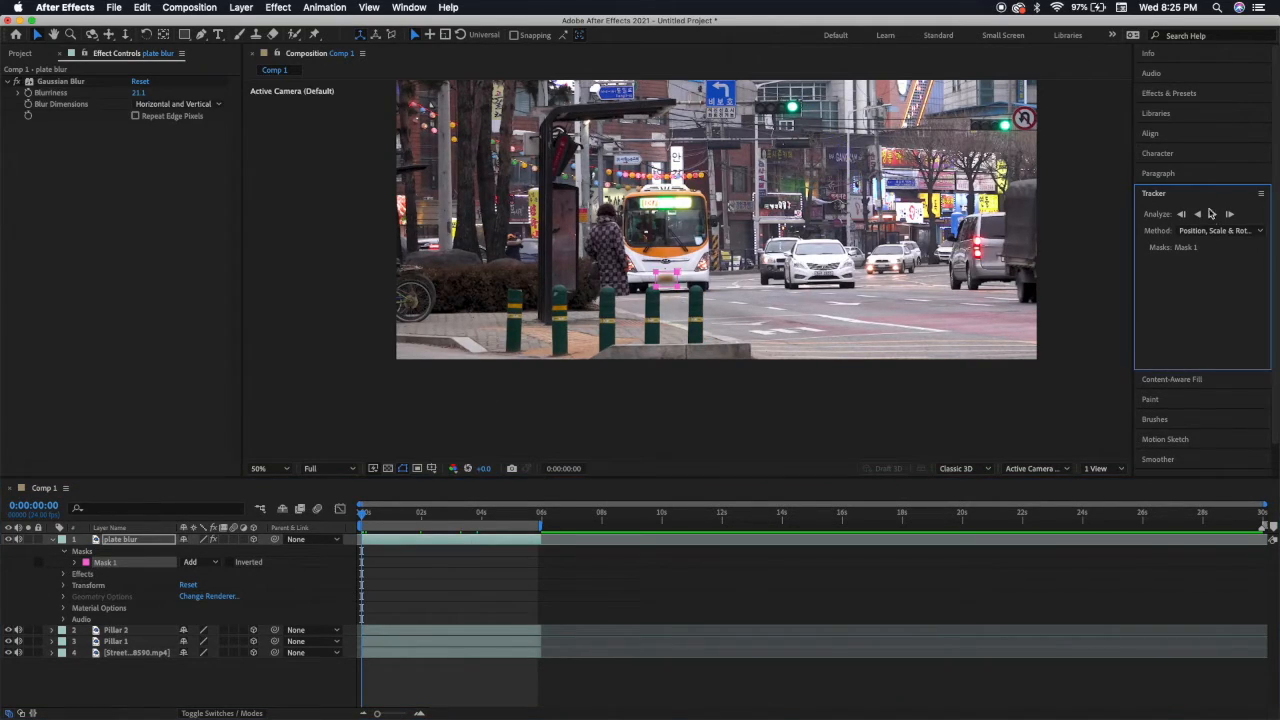
{"action": "left_click", "coordinate": [1211, 233]}
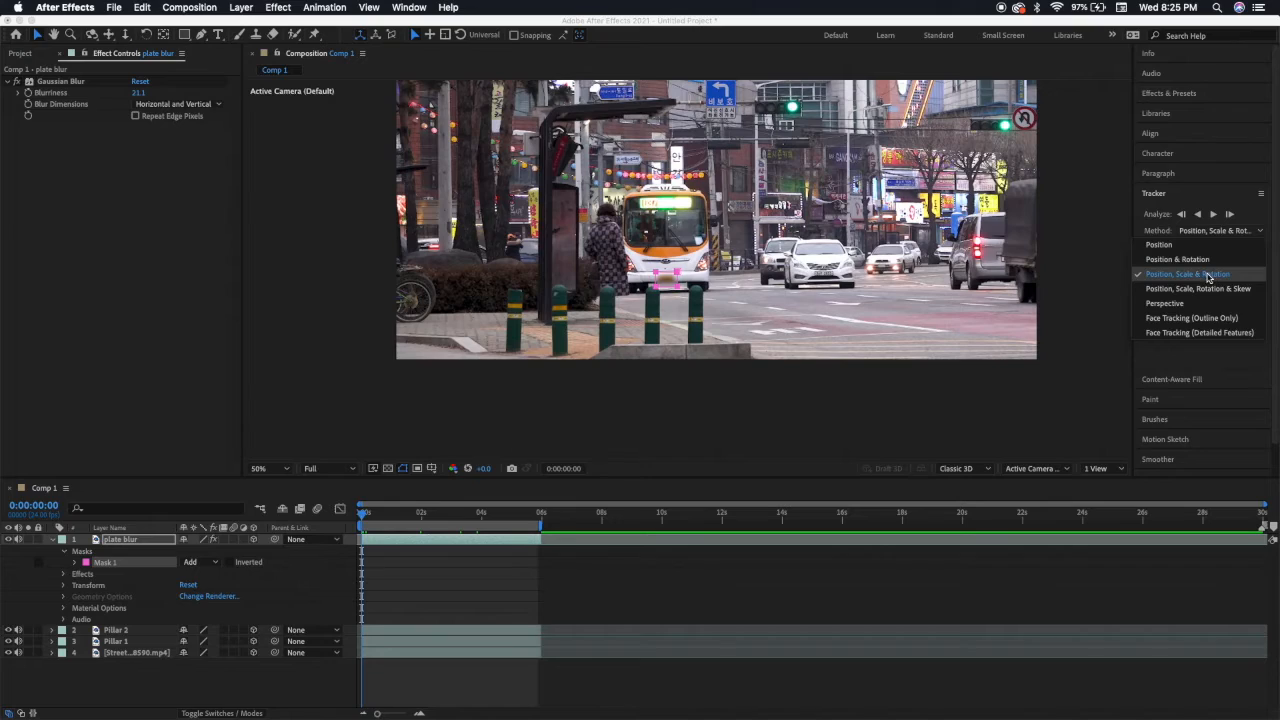
{"action": "left_click", "coordinate": [1210, 275]}
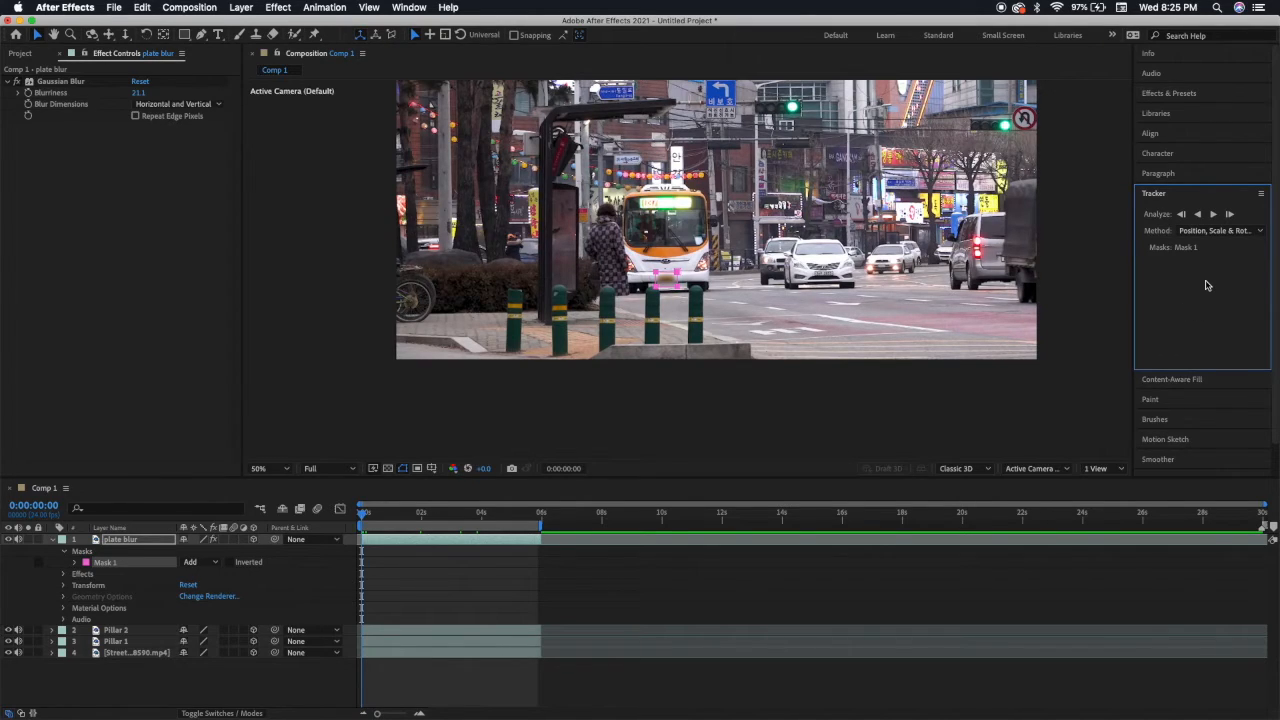
{"action": "left_click", "coordinate": [1214, 215]}
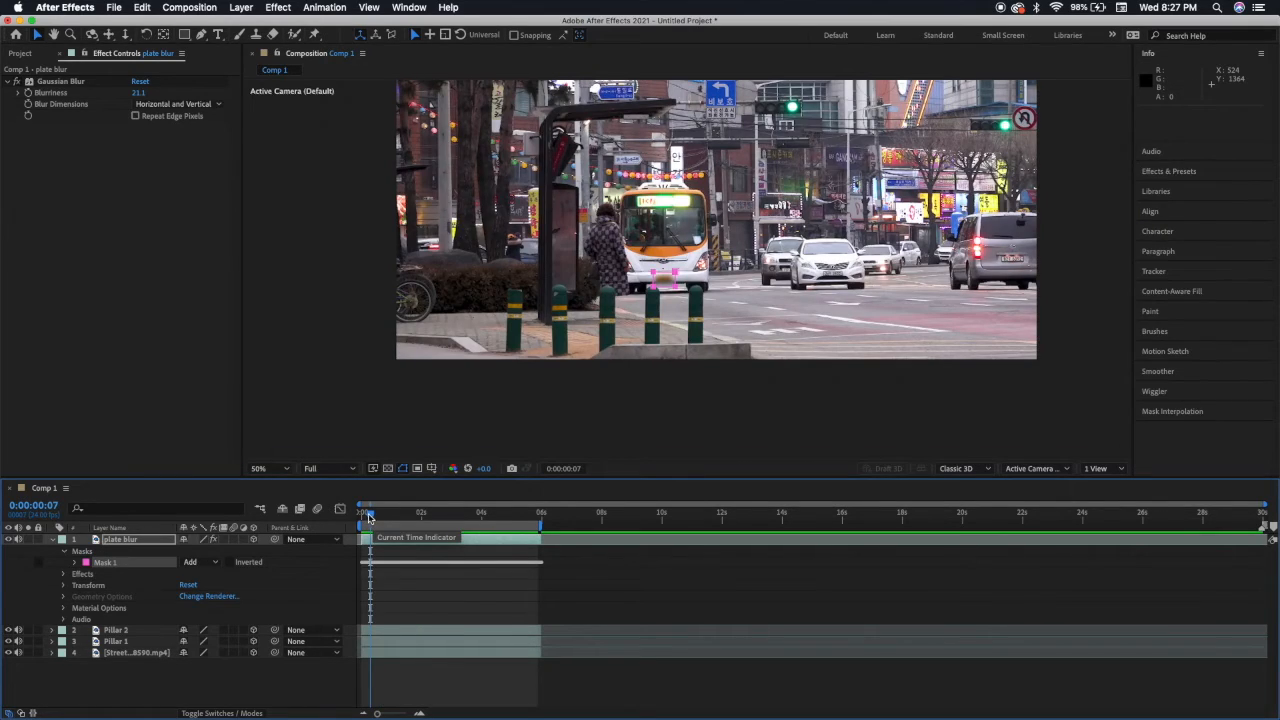
- Play the composition from the first frame to check that the blurred mask follows the bus's licence plate
{"action": "left_click_drag", "start_coordinate": [369, 515], "coordinate": [362, 515]}
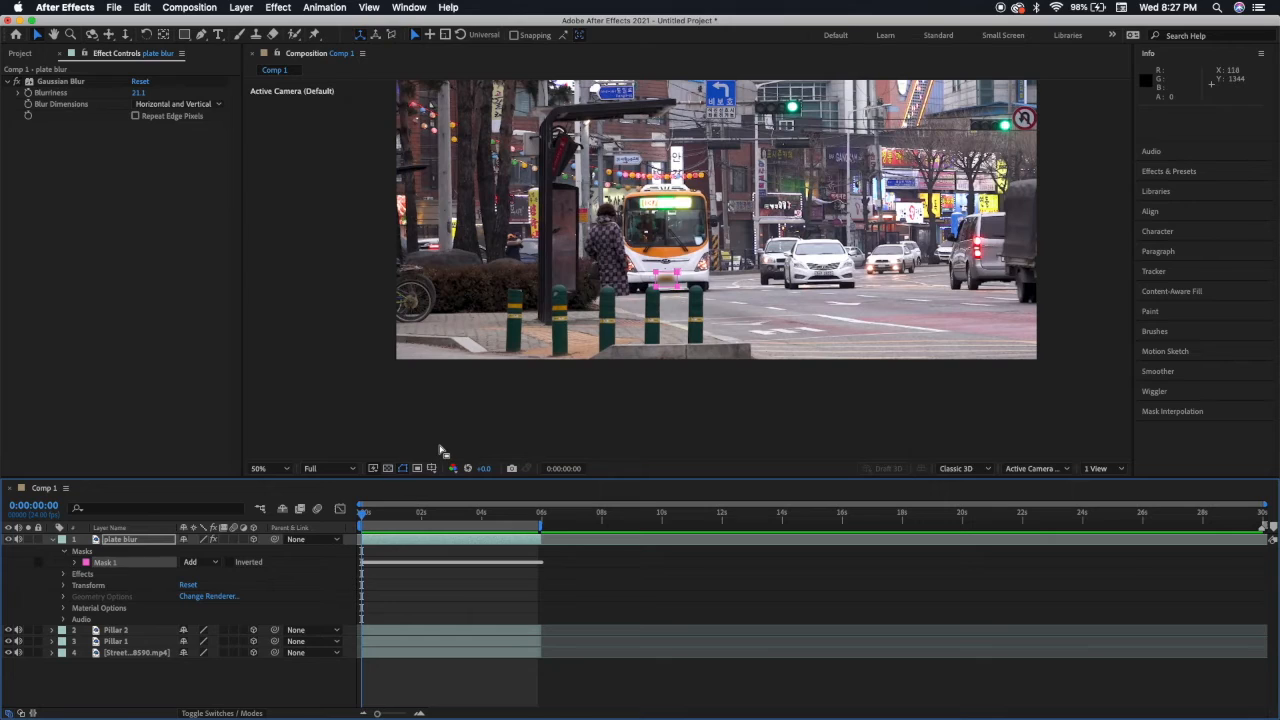
{"action": "key", "text": "space"}
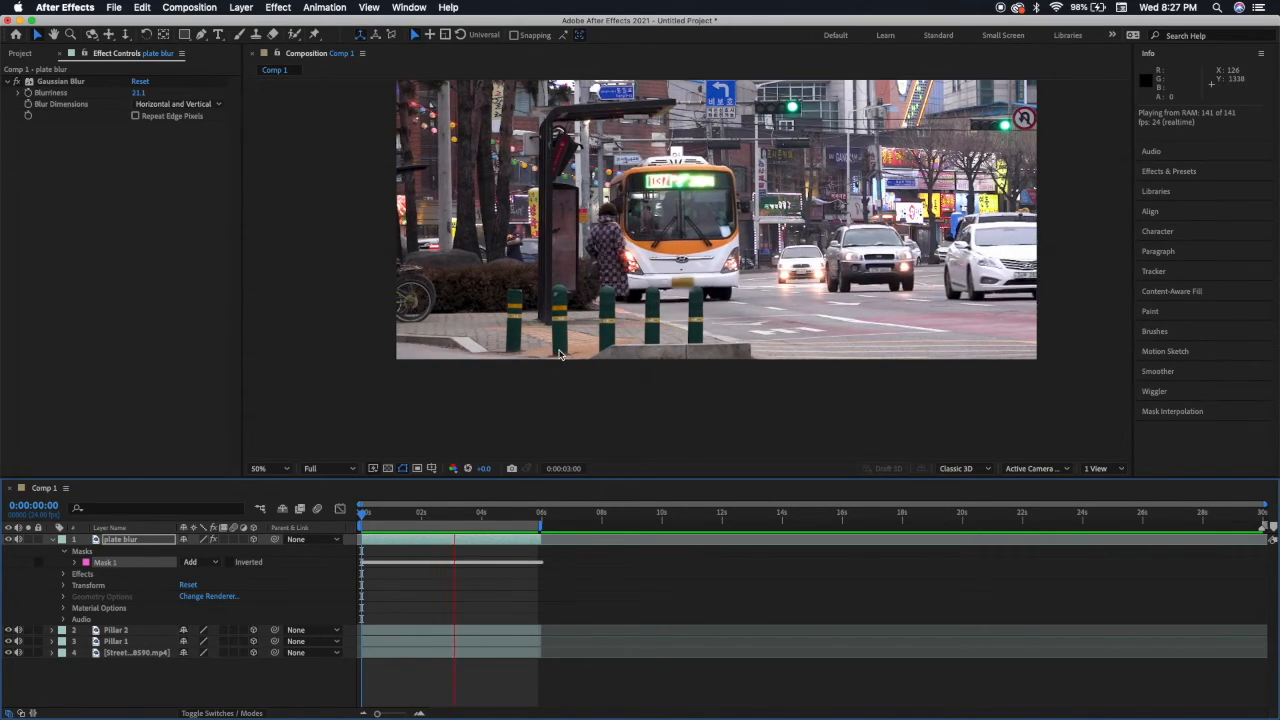
{"action": "key", "text": "space"}
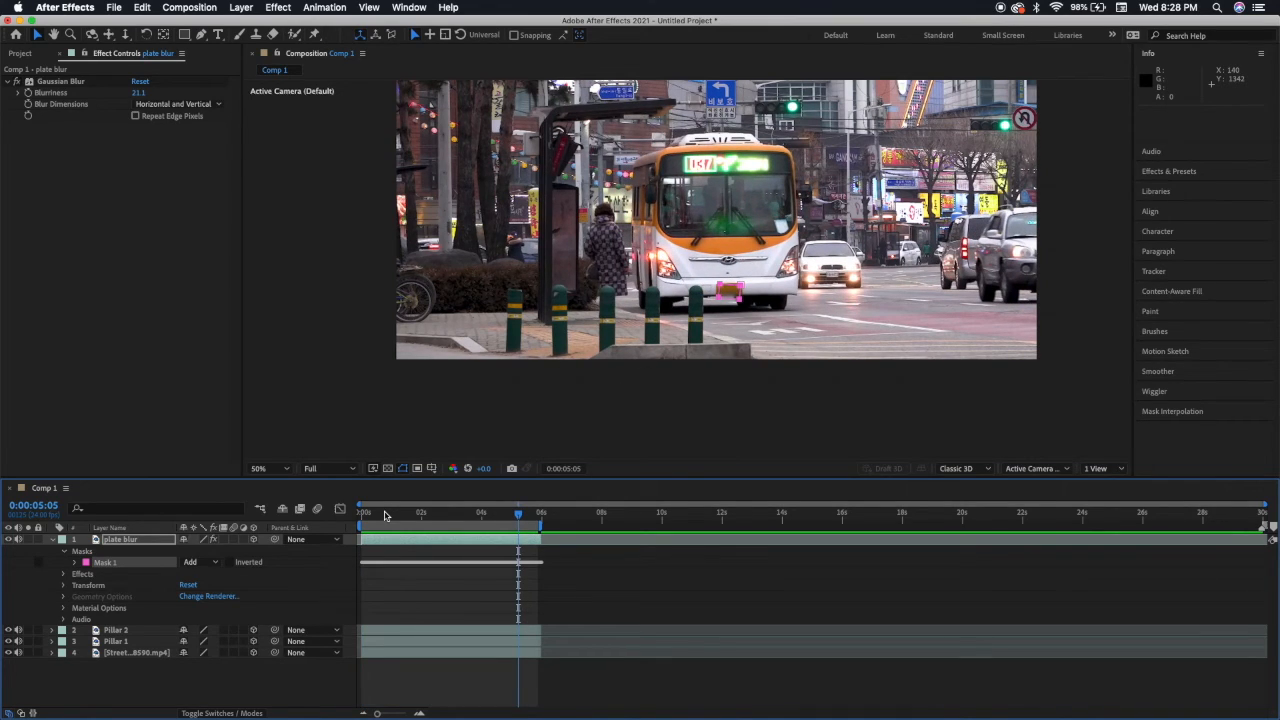